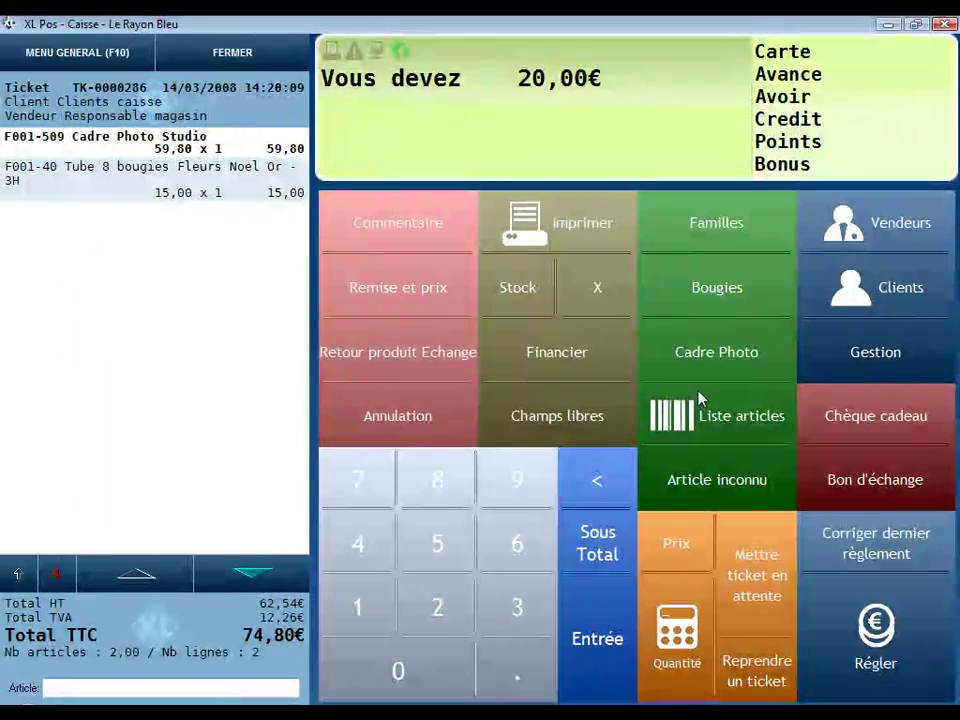
Step: Open the Bougies list of candle articles for the current ticket
{"action": "left_click", "coordinate": [716, 288]}
Step: Add the Set 3 bougeoirs verre and pay the 116,80€ total by bank card
{"action": "double_click", "coordinate": [626, 432]}
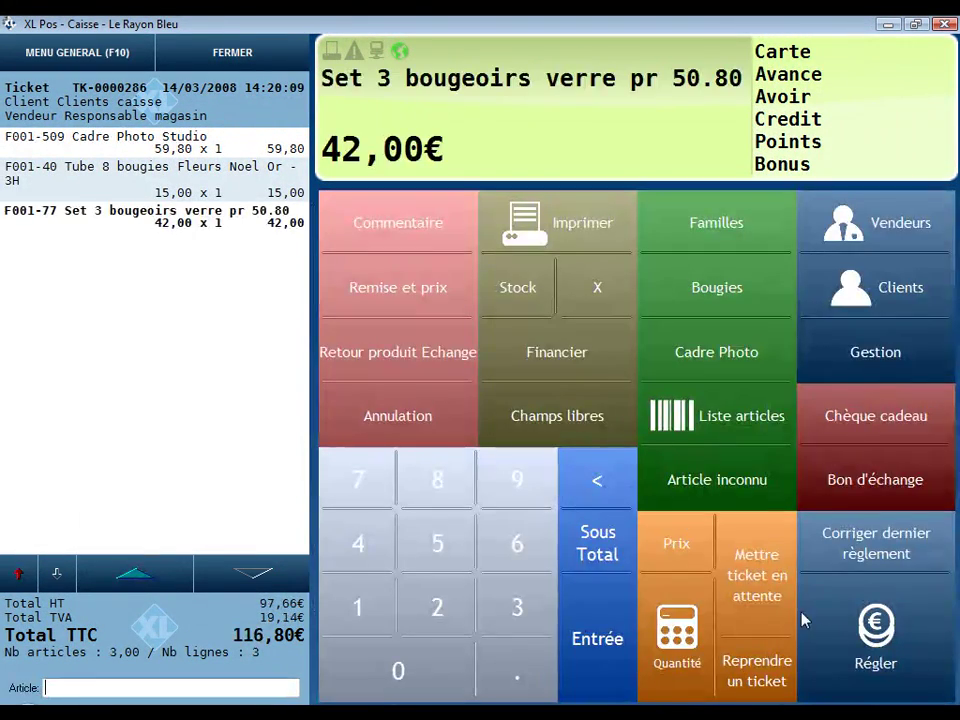
{"action": "left_click", "coordinate": [870, 600]}
{"action": "left_click", "coordinate": [836, 482]}
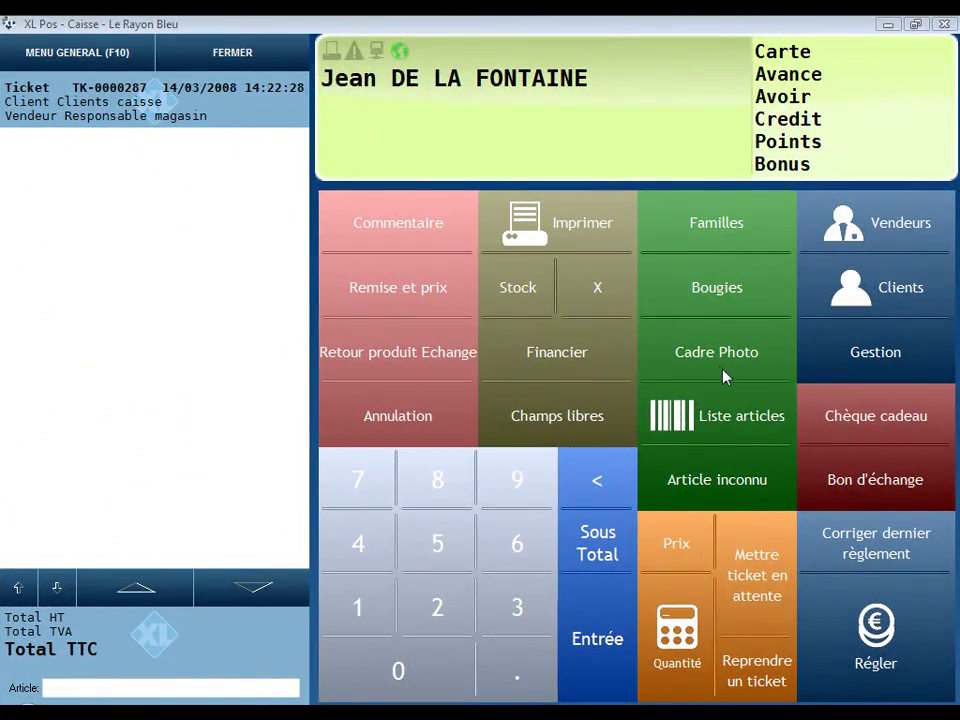
Step: Print a receipt invoice for ticket TK-0000286 and maximise its preview
{"action": "left_click", "coordinate": [580, 233]}
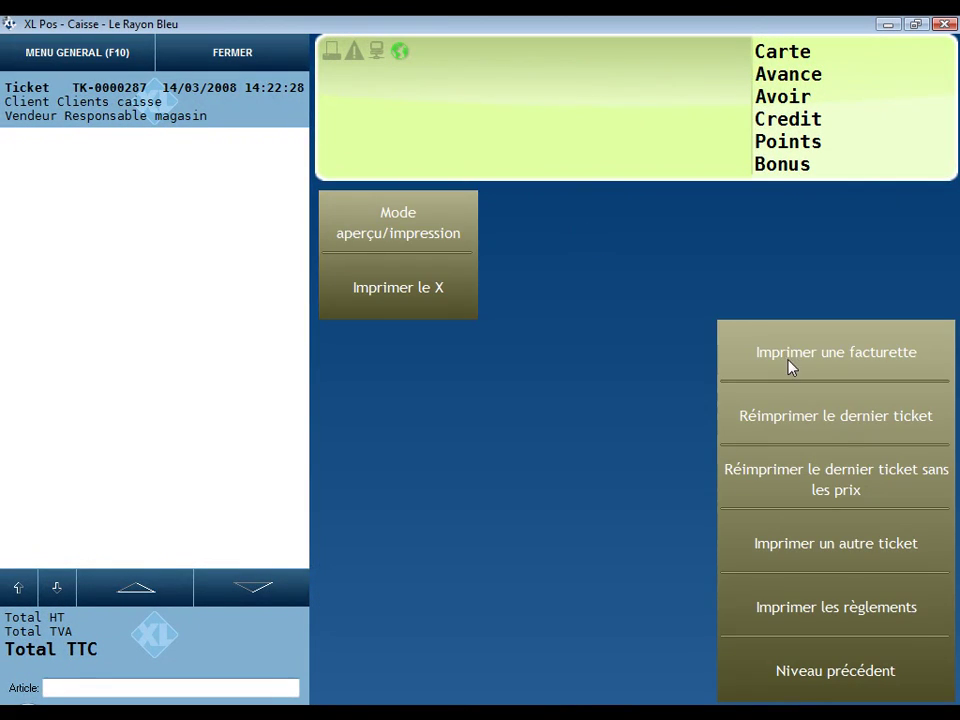
{"action": "left_click", "coordinate": [790, 366]}
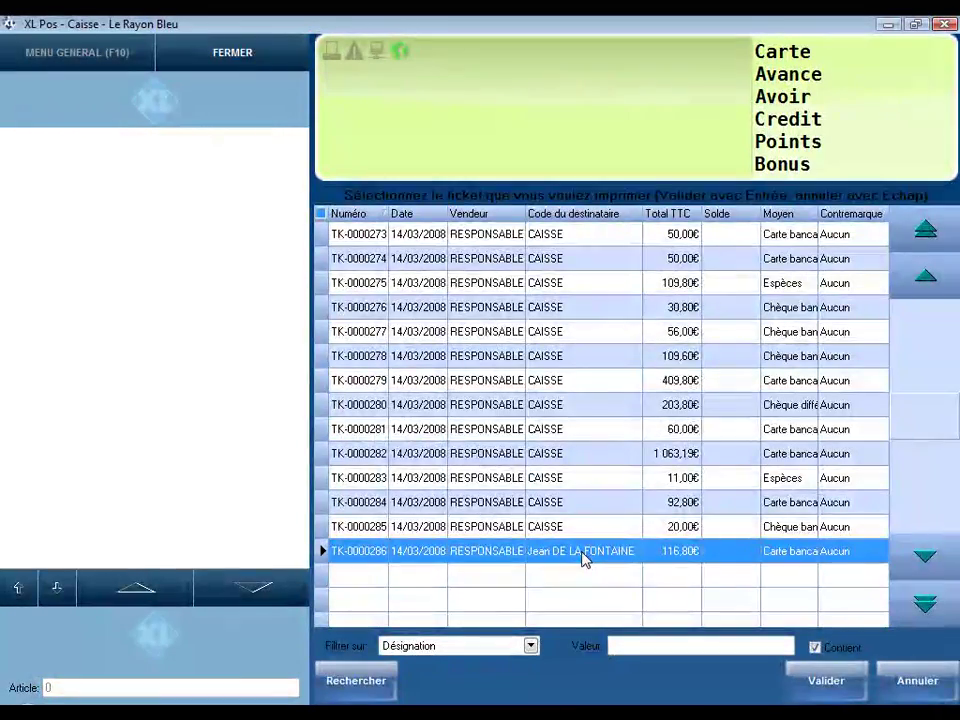
{"action": "double_click", "coordinate": [585, 560]}
{"action": "left_click", "coordinate": [700, 522]}
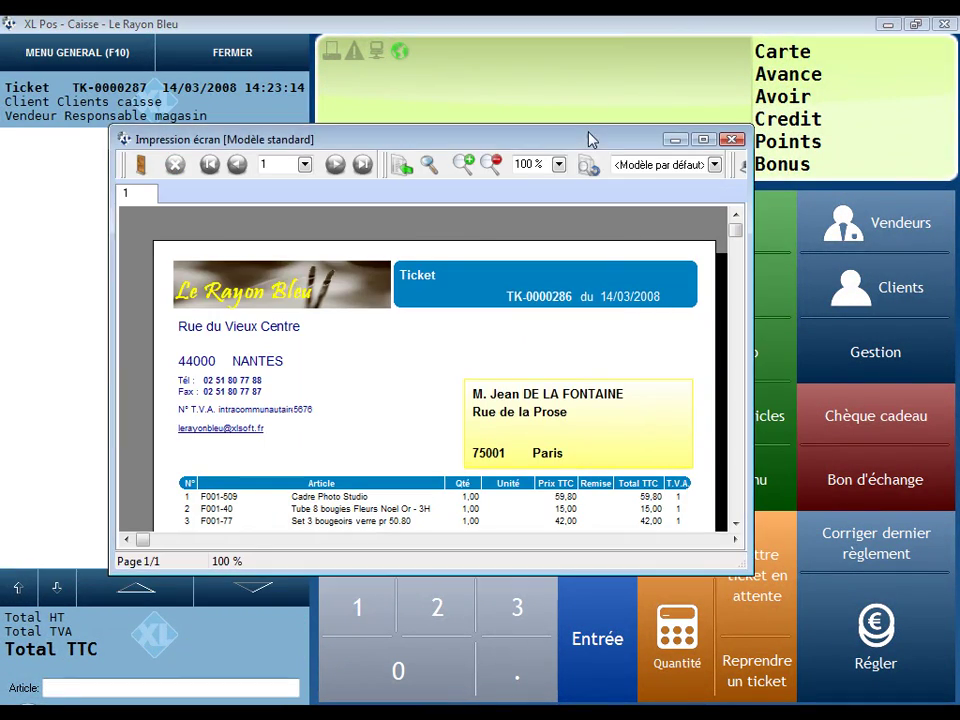
{"action": "double_click", "coordinate": [589, 140]}
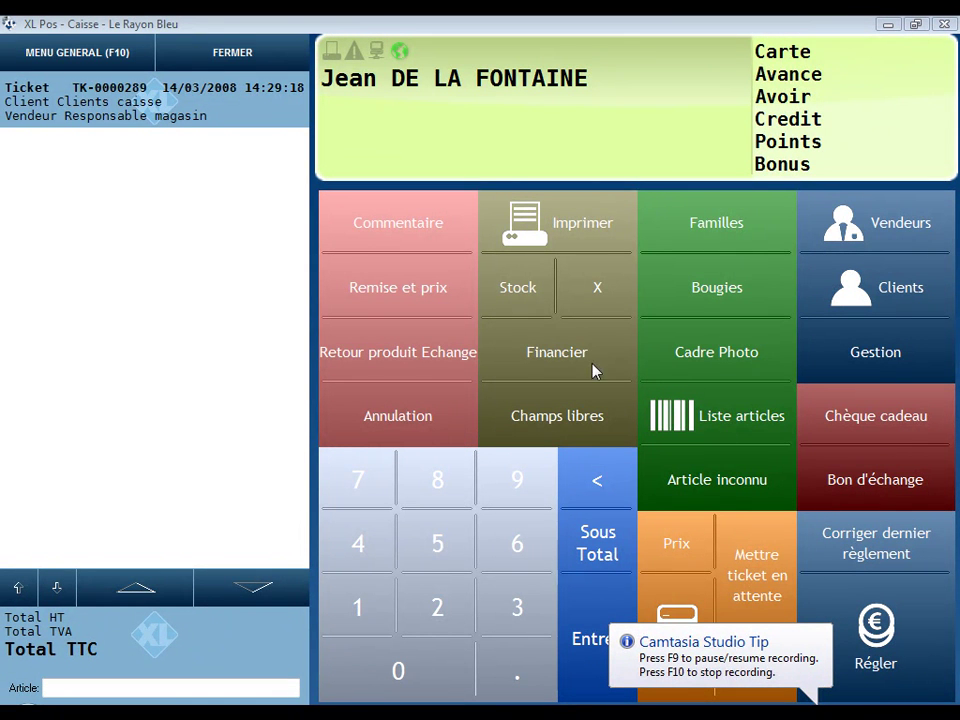
Step: Return the Cadre Photo Studio on a credit-note ticket and keep -59,80€ as customer credit
{"action": "left_click", "coordinate": [407, 365]}
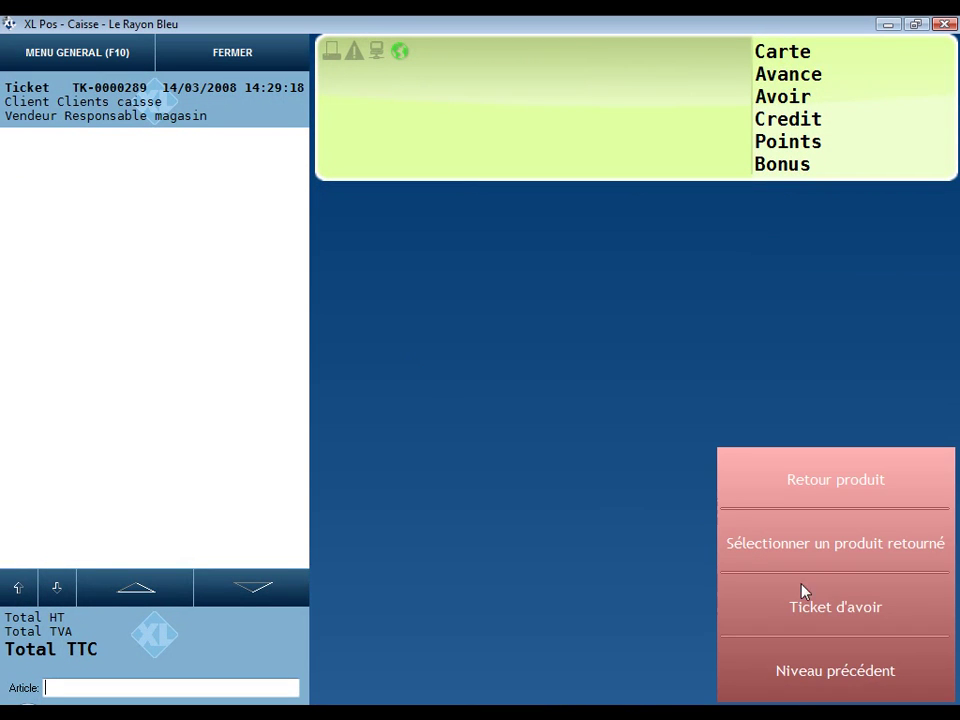
{"action": "left_click", "coordinate": [827, 611]}
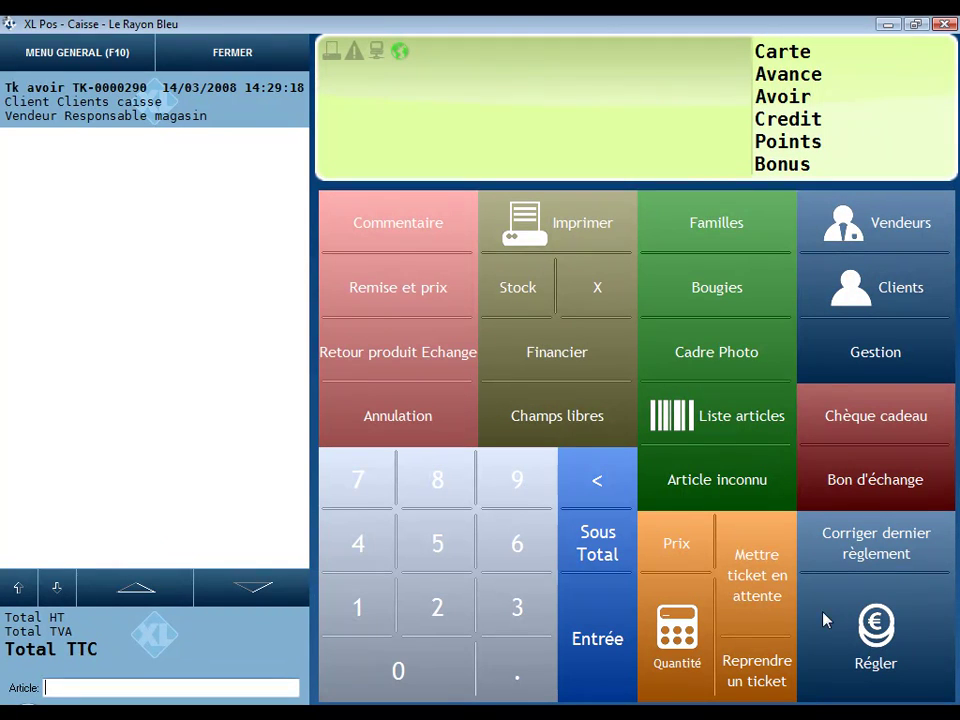
{"action": "left_click", "coordinate": [724, 366]}
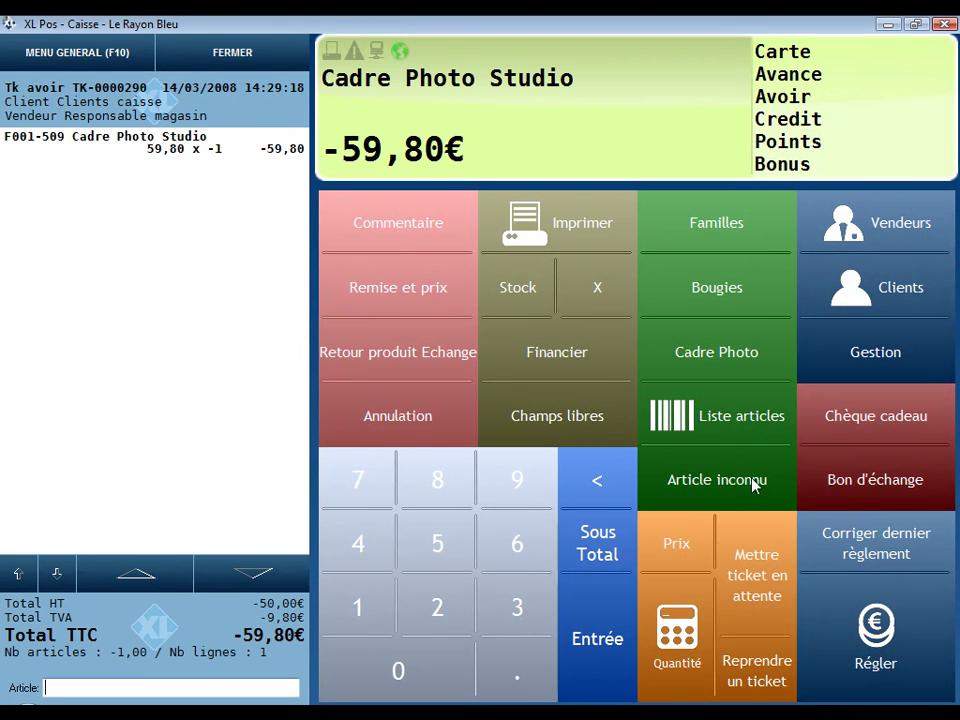
{"action": "left_click", "coordinate": [870, 640]}
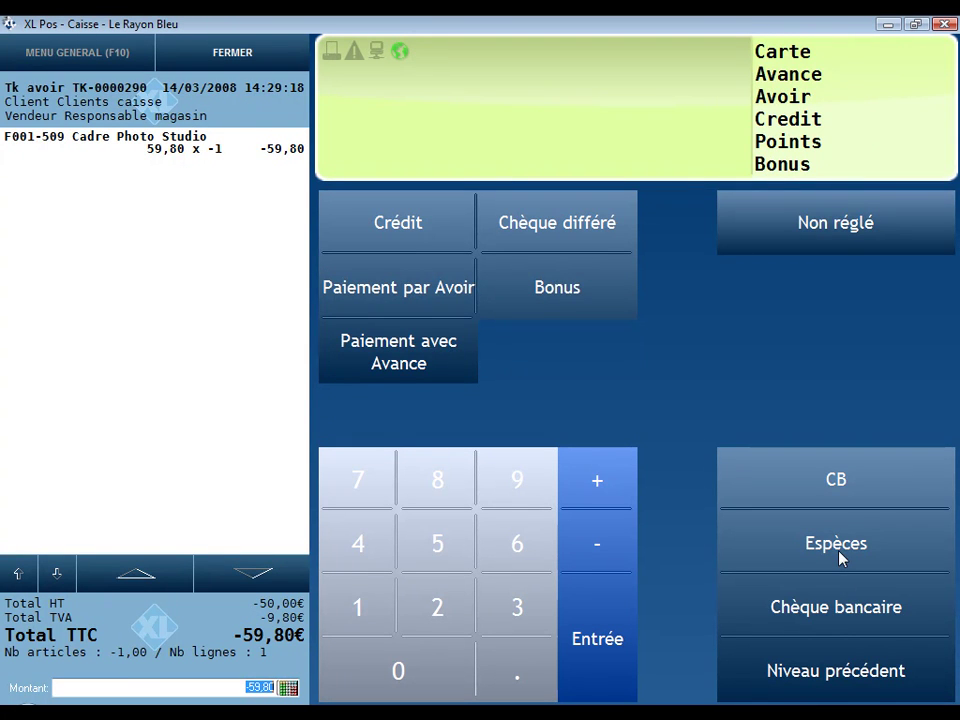
{"action": "left_click", "coordinate": [418, 291]}
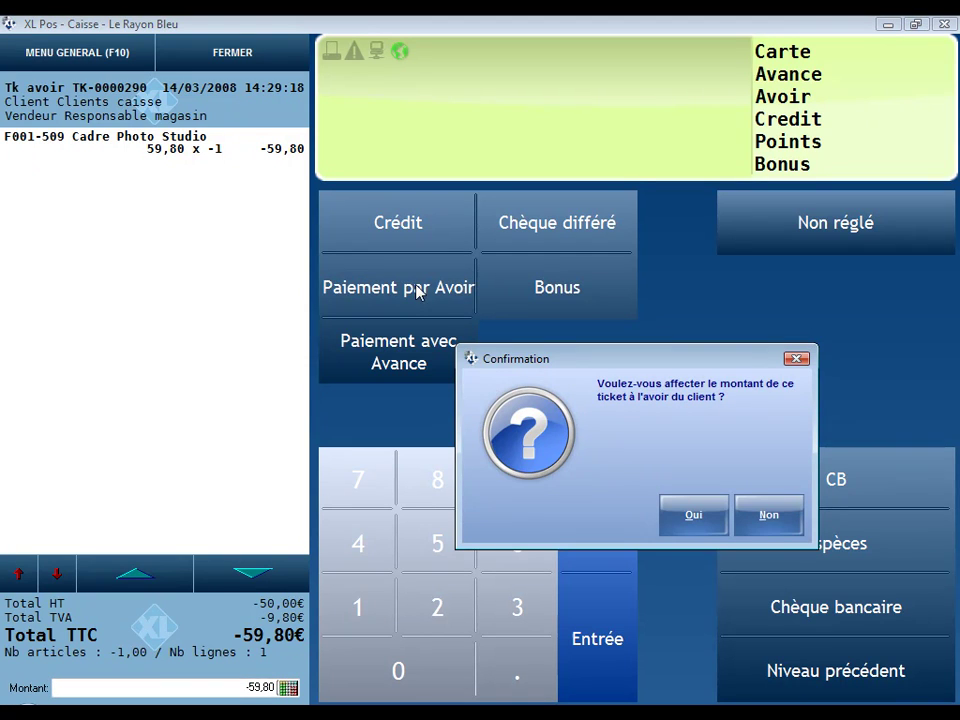
{"action": "left_click", "coordinate": [691, 515]}
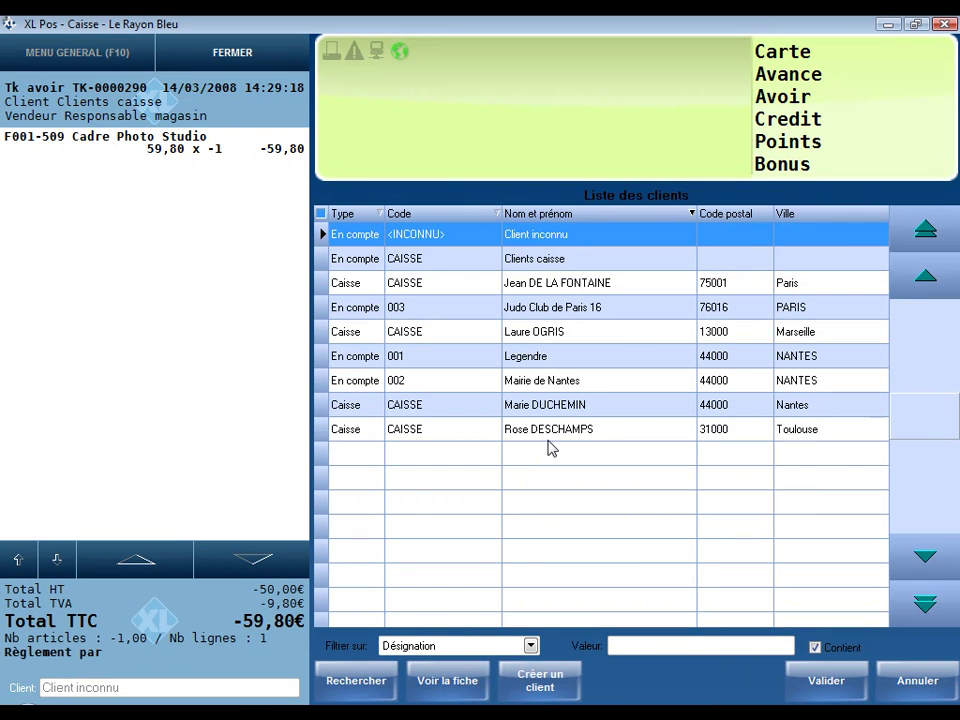
Step: Start a new Mlle client with her full name and postcode 44000 (NANTES)
{"action": "left_click", "coordinate": [542, 688]}
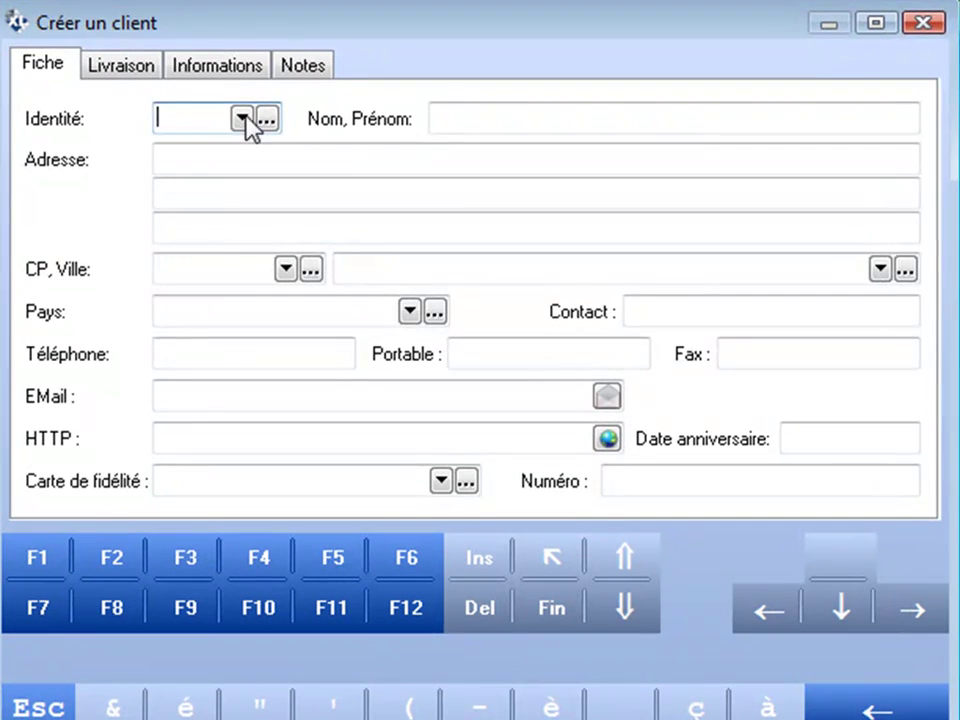
{"action": "left_click", "coordinate": [254, 120]}
{"action": "left_click", "coordinate": [228, 175]}
{"action": "left_click", "coordinate": [469, 109]}
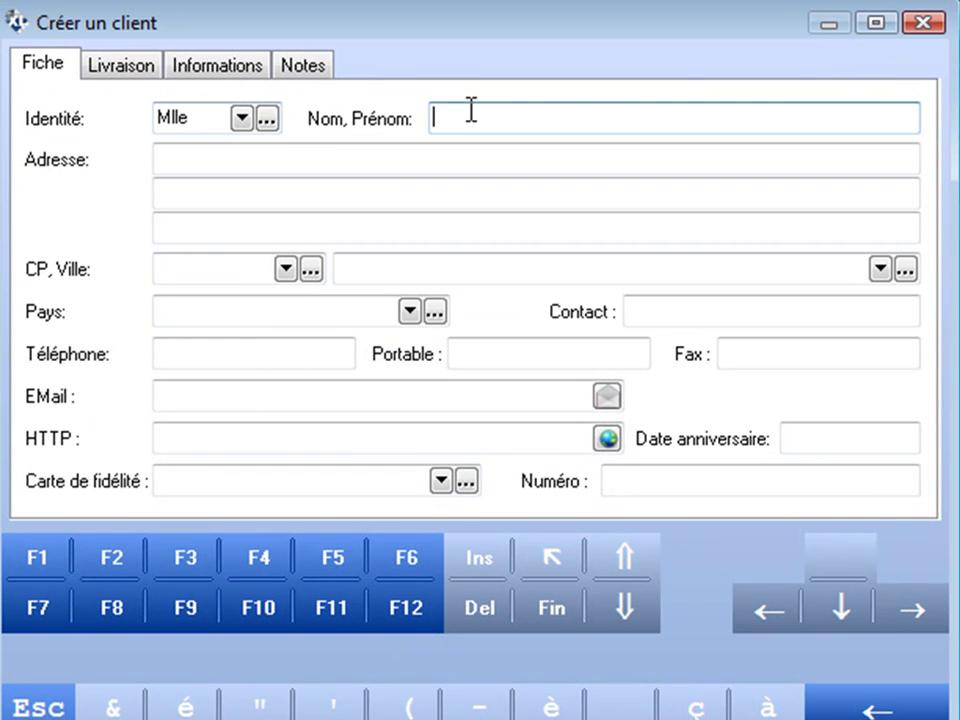
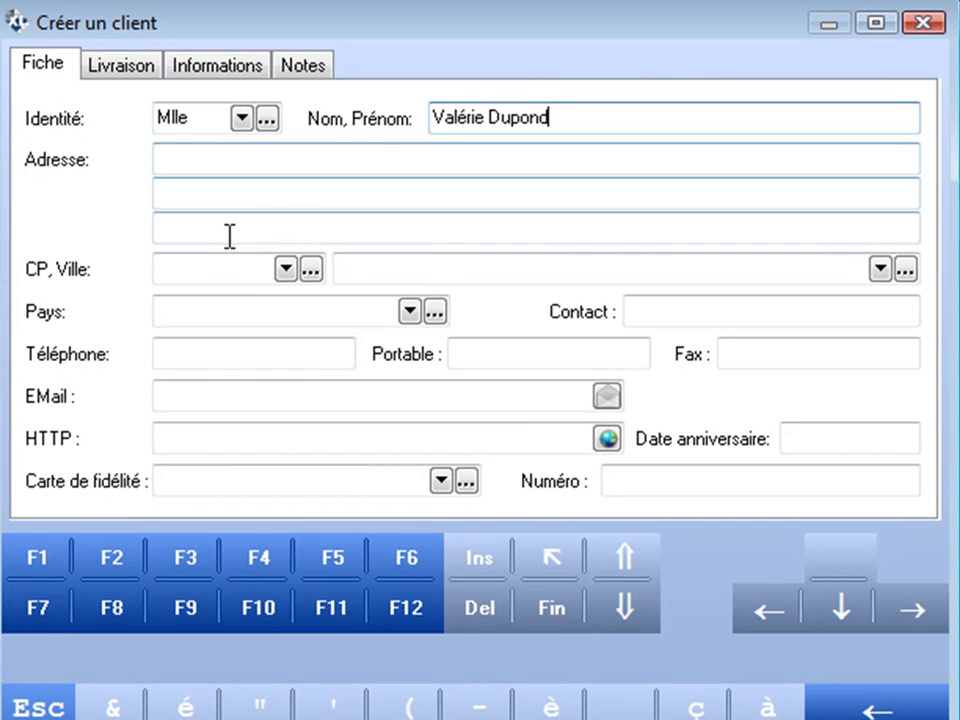
{"action": "left_click", "coordinate": [200, 270]}
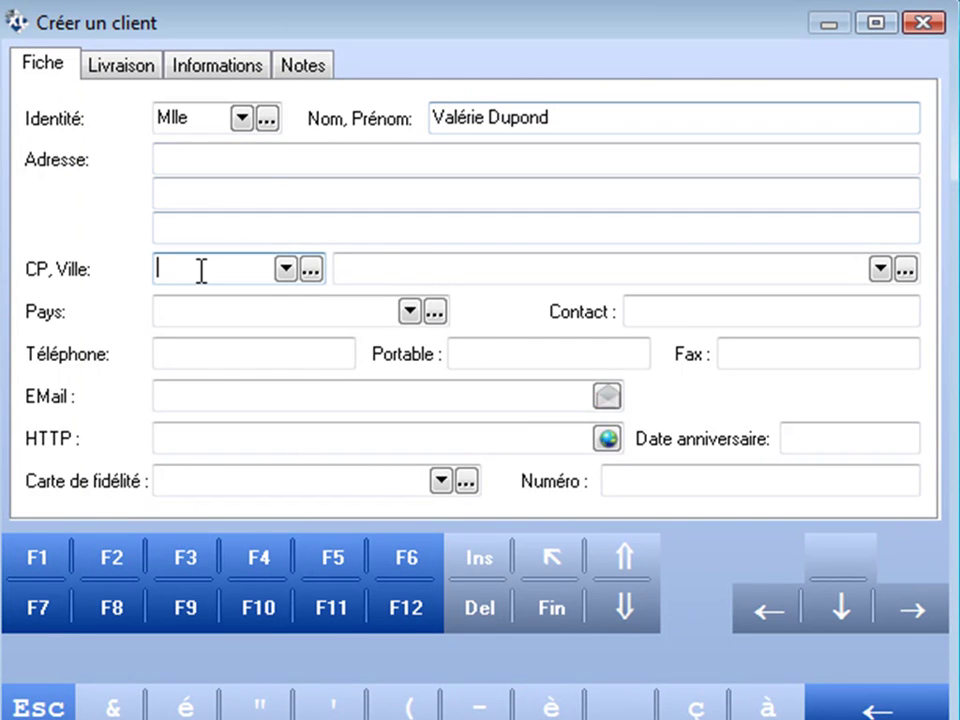
{"action": "type", "text": "44000"}
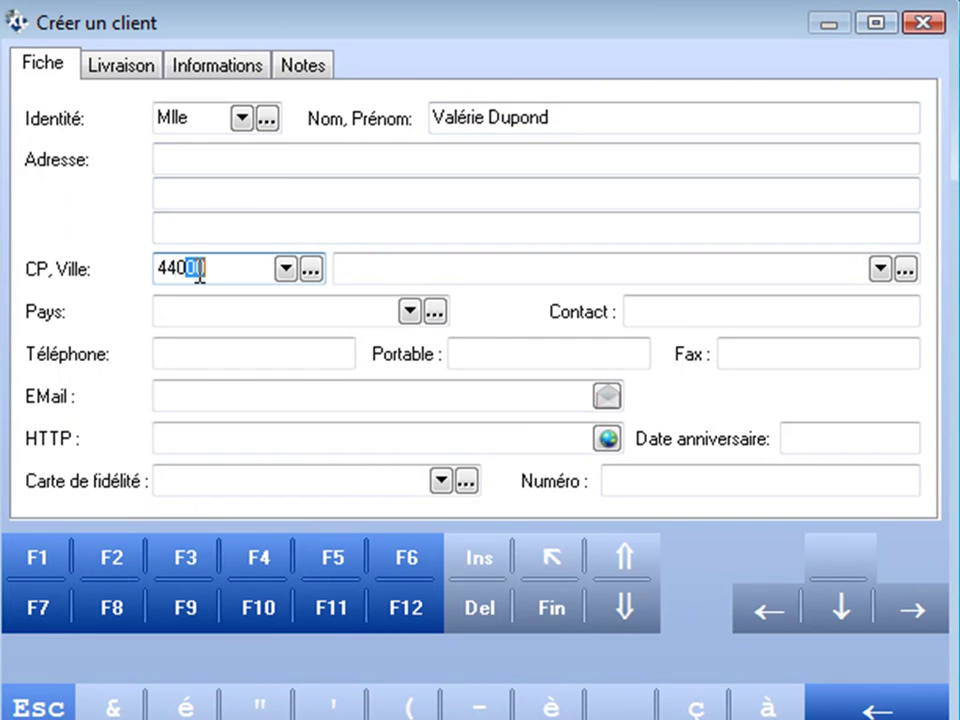
{"action": "key", "text": "Return"}
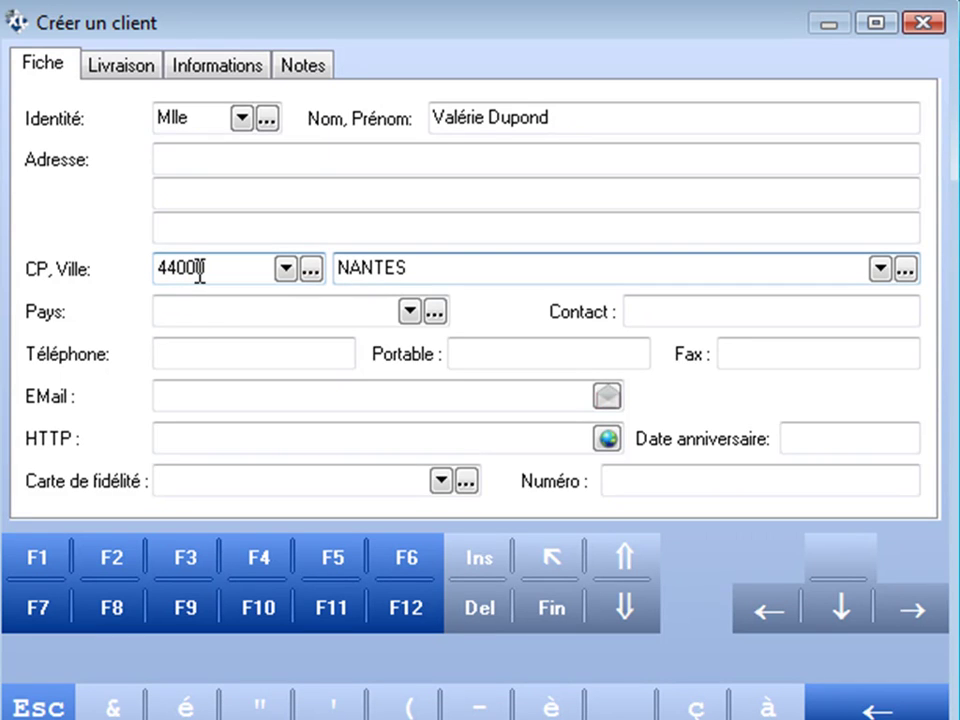
Step: Enter the client's birthday date and save the new client record
{"action": "left_click", "coordinate": [212, 397]}
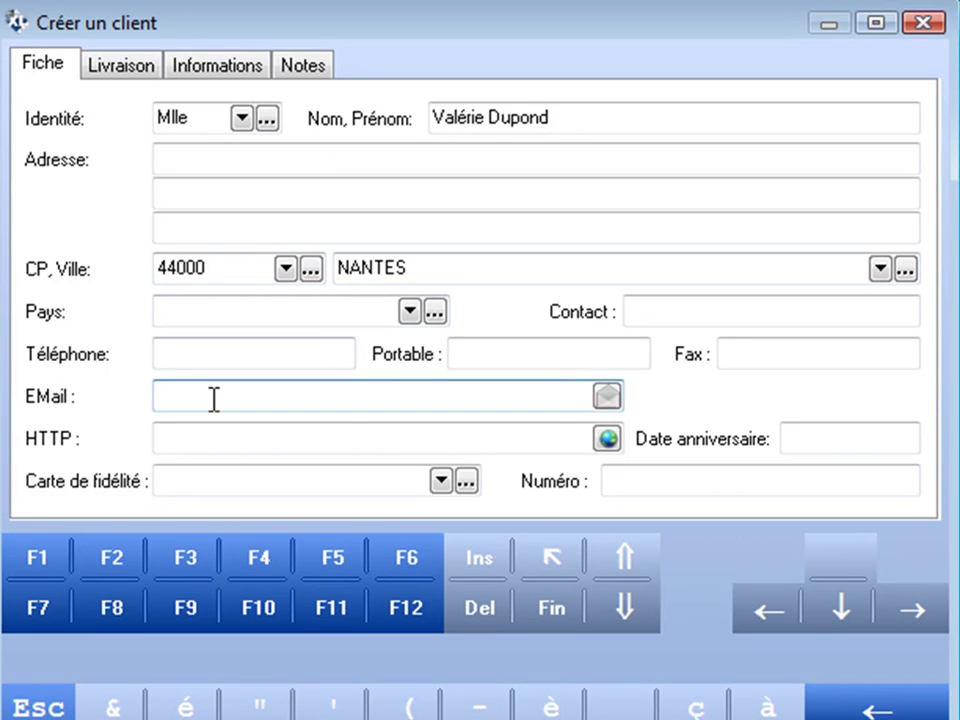
{"action": "left_click", "coordinate": [819, 427]}
{"action": "type", "text": "2906"}
{"action": "type", "text": "1"}
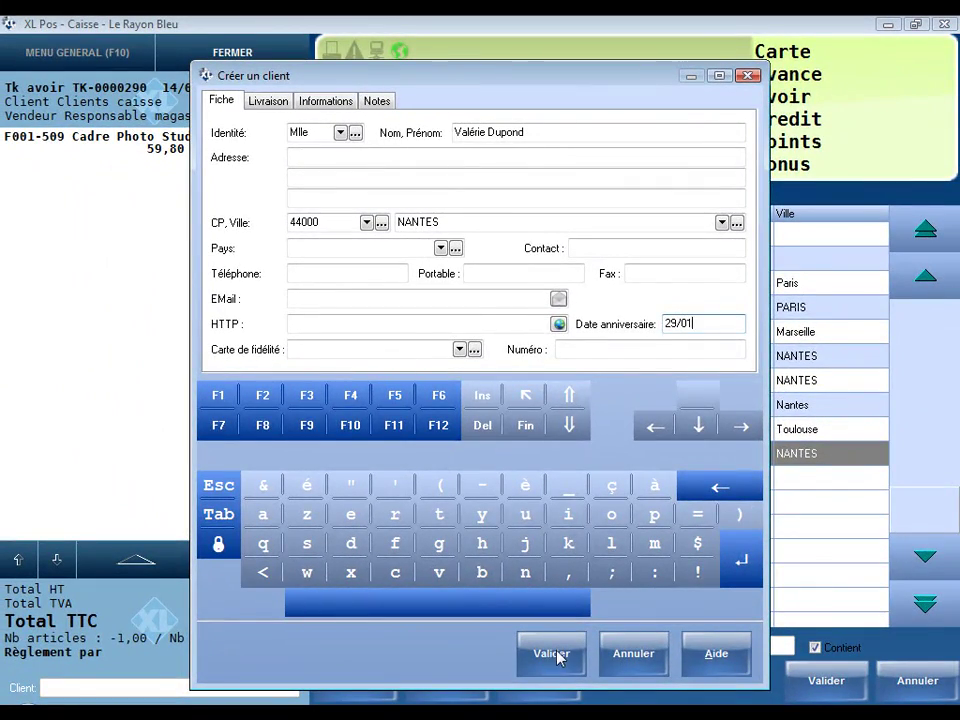
{"action": "left_click", "coordinate": [560, 655]}
{"action": "left_click", "coordinate": [696, 514]}
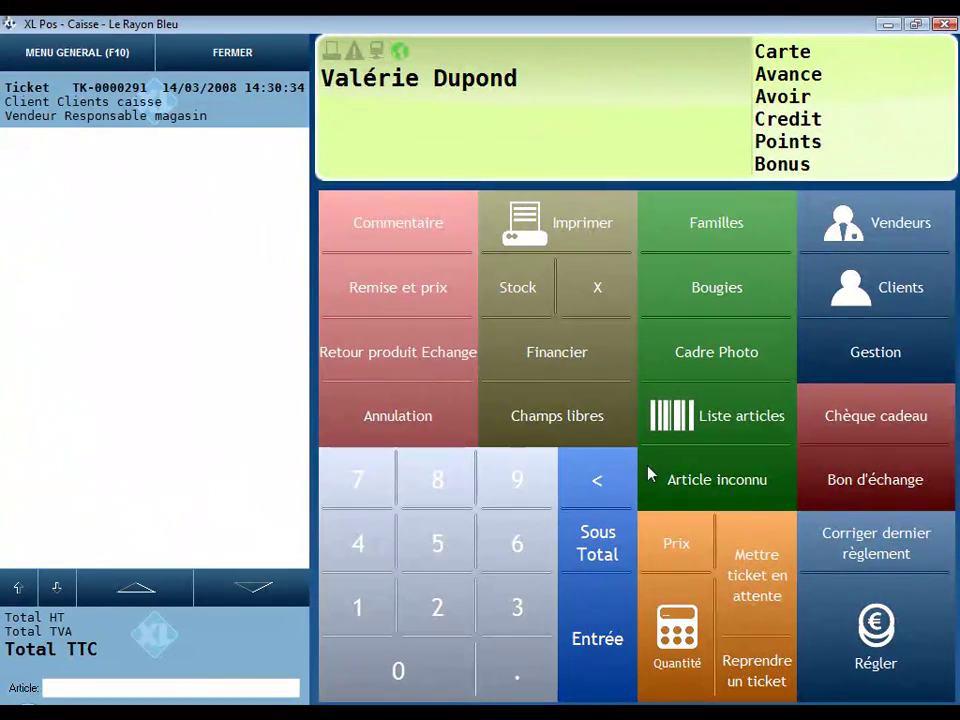
Step: Assign the new client holding the 59,80 credit note to the ticket
{"action": "left_click", "coordinate": [878, 306]}
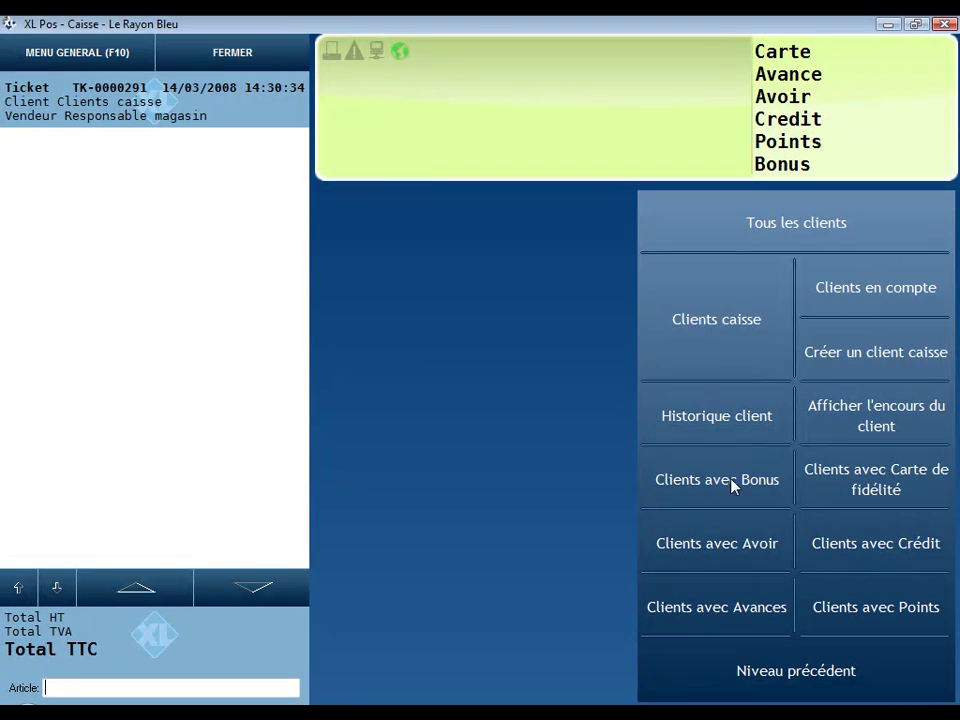
{"action": "left_click", "coordinate": [735, 545]}
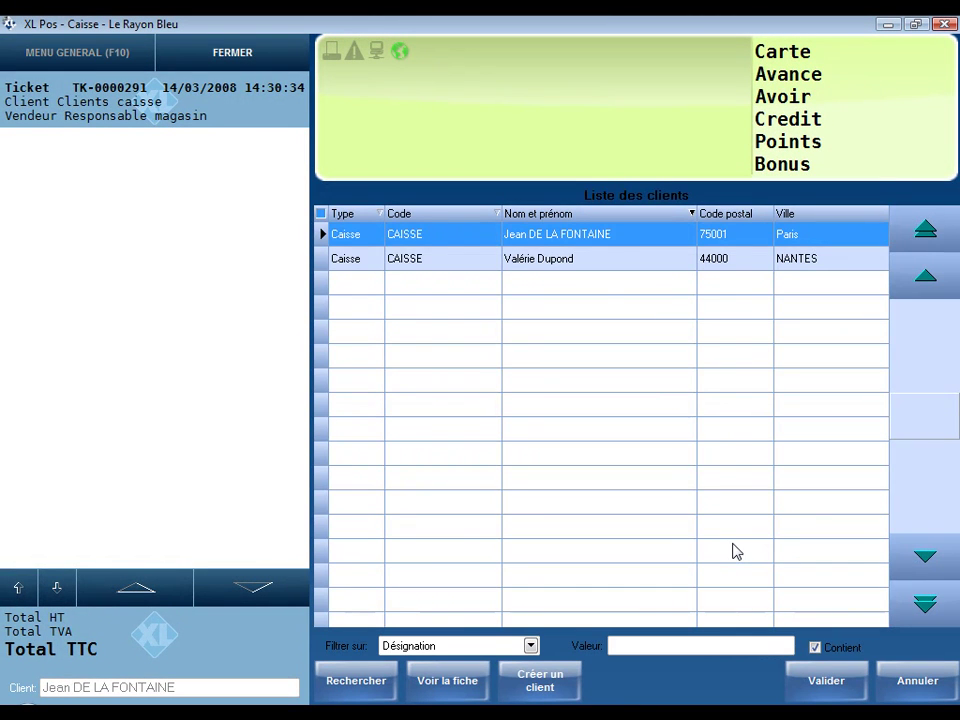
{"action": "left_click", "coordinate": [622, 262]}
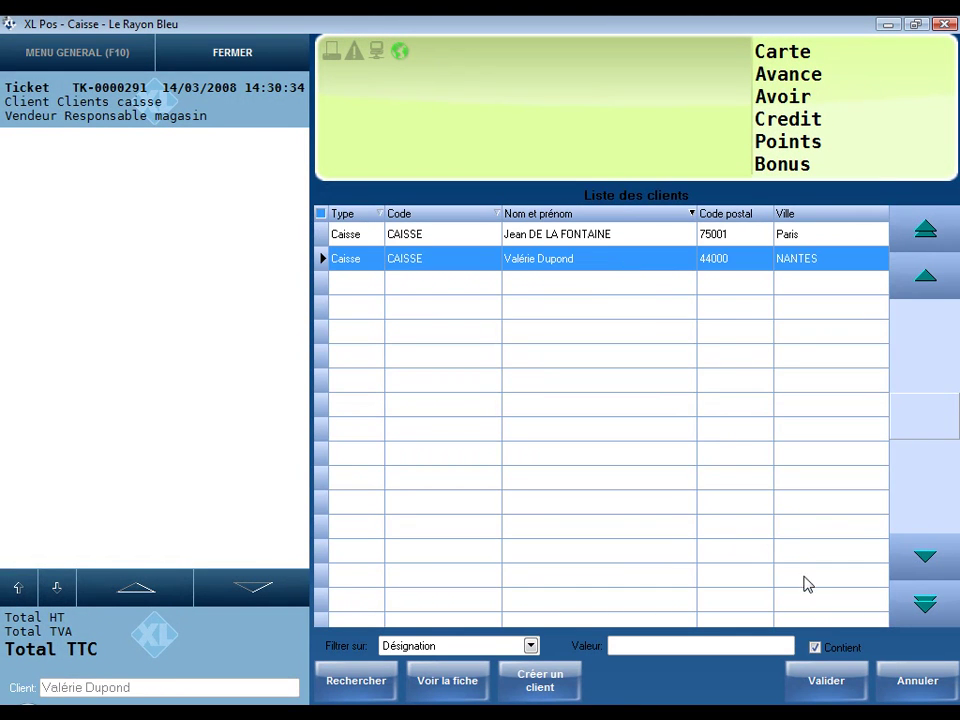
{"action": "left_click", "coordinate": [829, 680]}
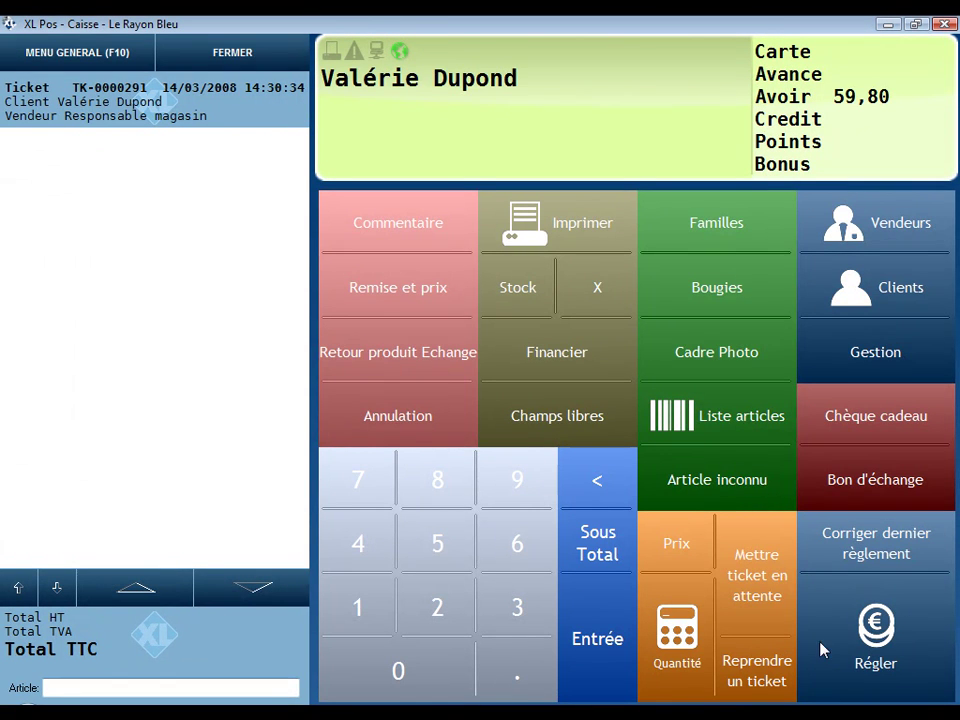
Step: Add the Bougie D60 H140 Noel Blanc - 36H and bring up the 15,60€ payment
{"action": "left_click", "coordinate": [706, 285]}
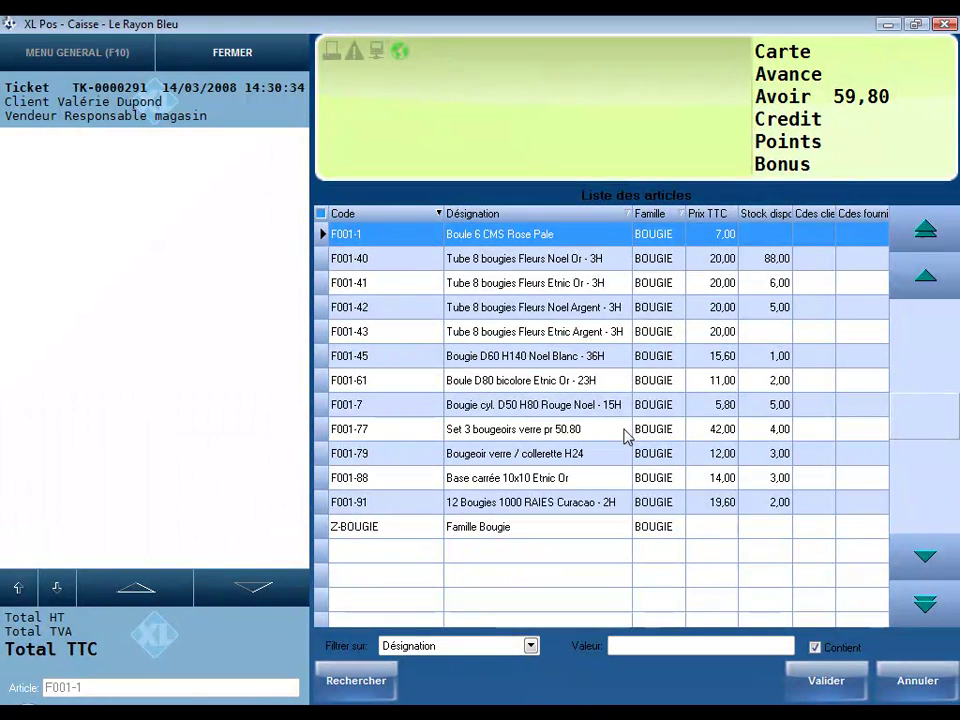
{"action": "left_click", "coordinate": [600, 360]}
{"action": "left_click", "coordinate": [832, 684]}
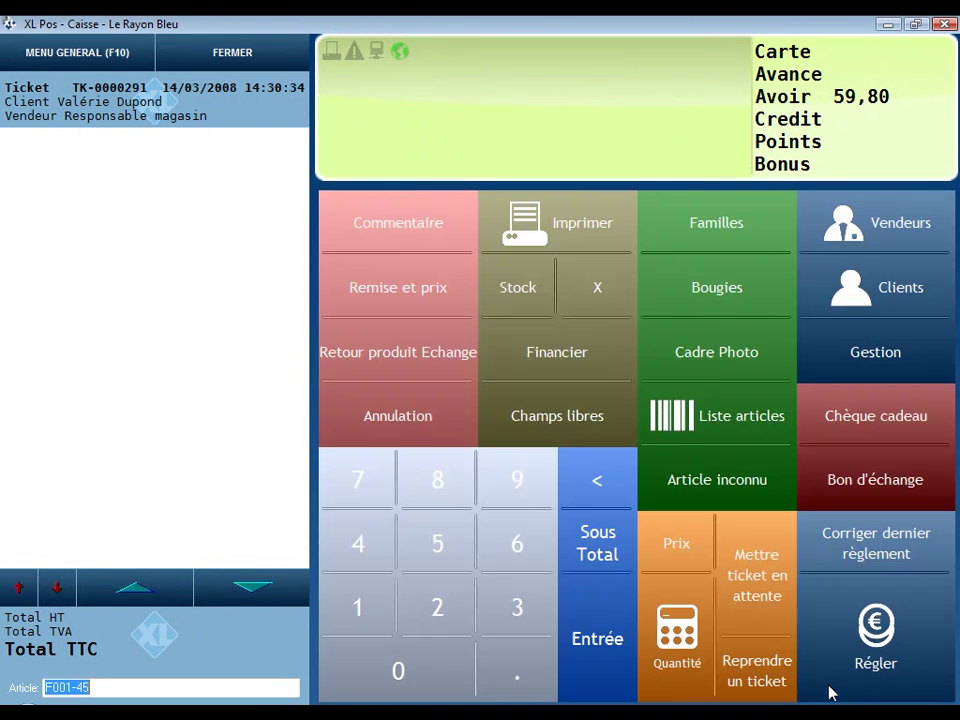
{"action": "left_click", "coordinate": [876, 630]}
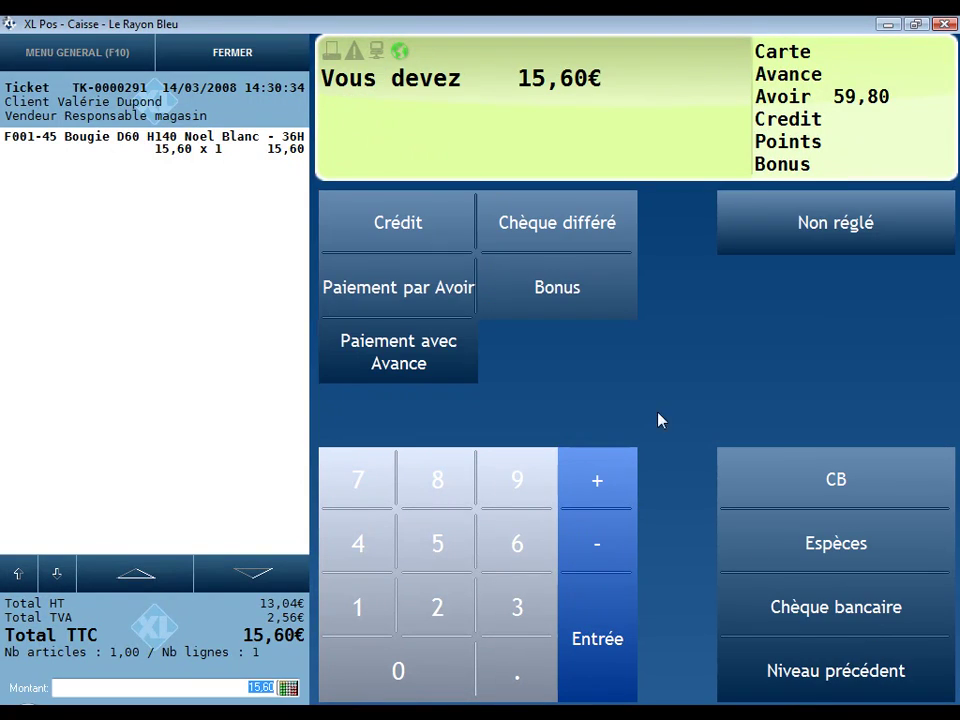
Step: Pay 15,60€ from the credit note, load the loyalty client, and pay 119,60€ by card
{"action": "left_click", "coordinate": [450, 306]}
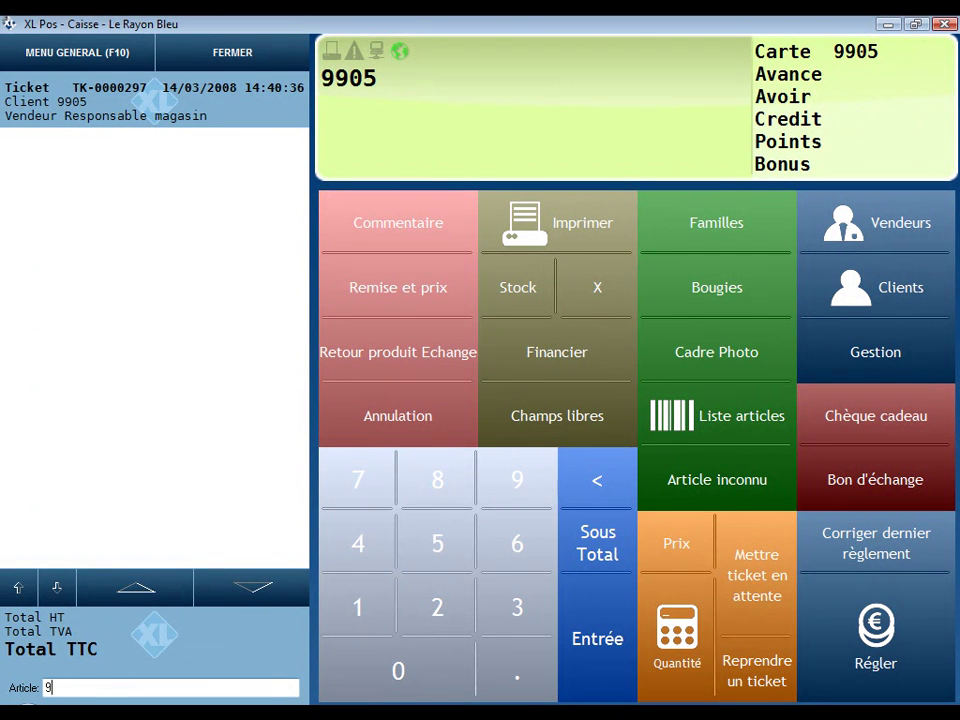
{"action": "key", "text": "Return"}
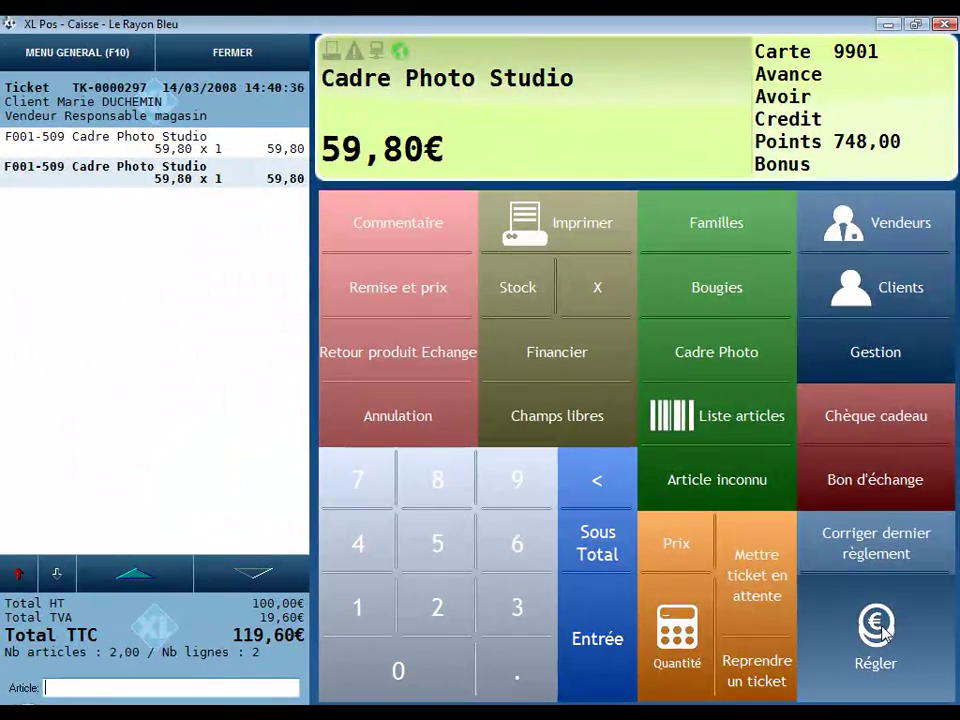
{"action": "left_click", "coordinate": [872, 625]}
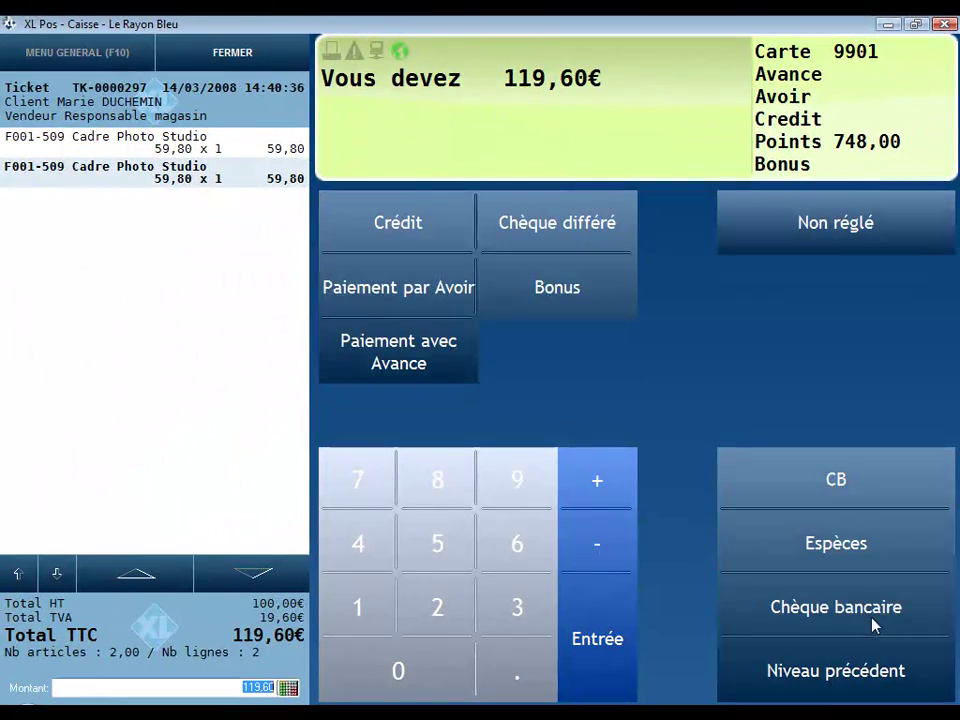
{"action": "left_click", "coordinate": [842, 484]}
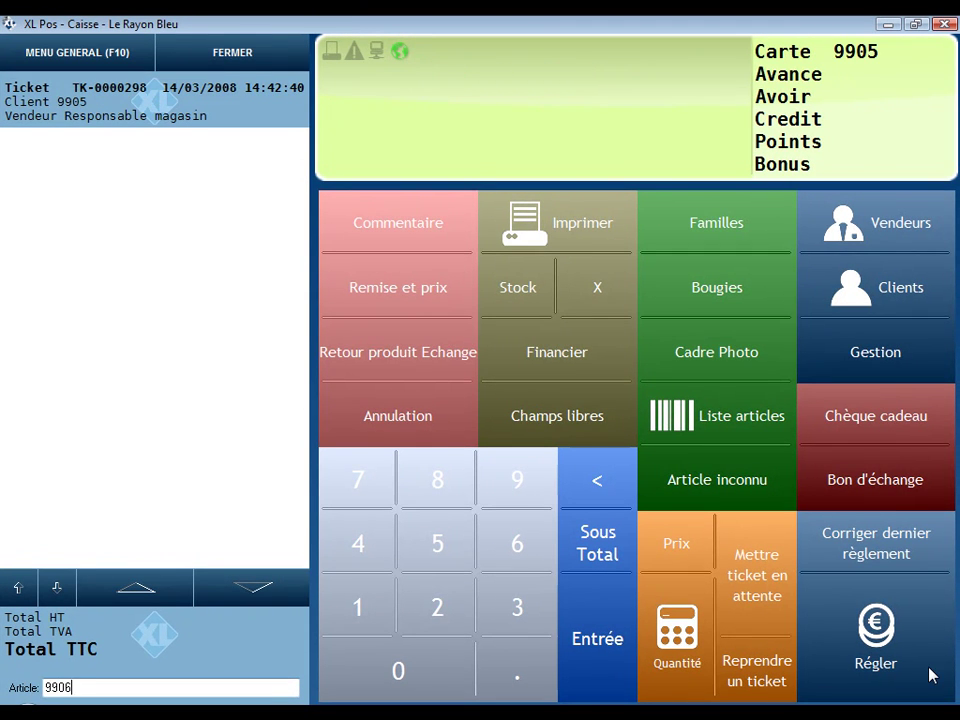
Step: Look up the unknown loyalty card and fill a new Mme client form with name and NANTES postcode
{"action": "key", "text": "Return"}
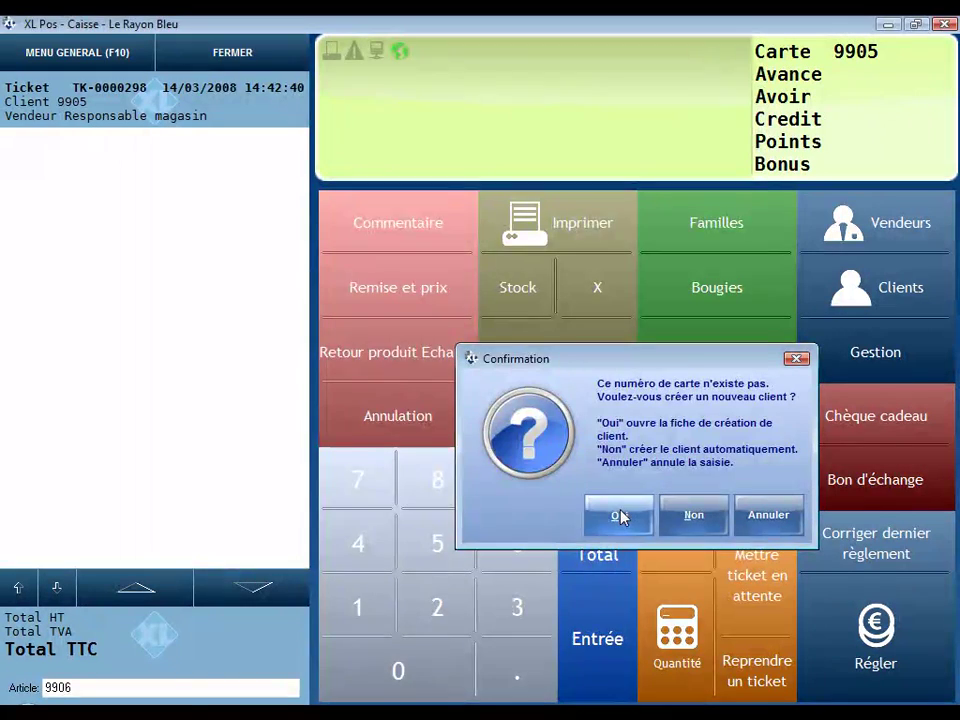
{"action": "left_click", "coordinate": [589, 517]}
{"action": "left_click", "coordinate": [340, 133]}
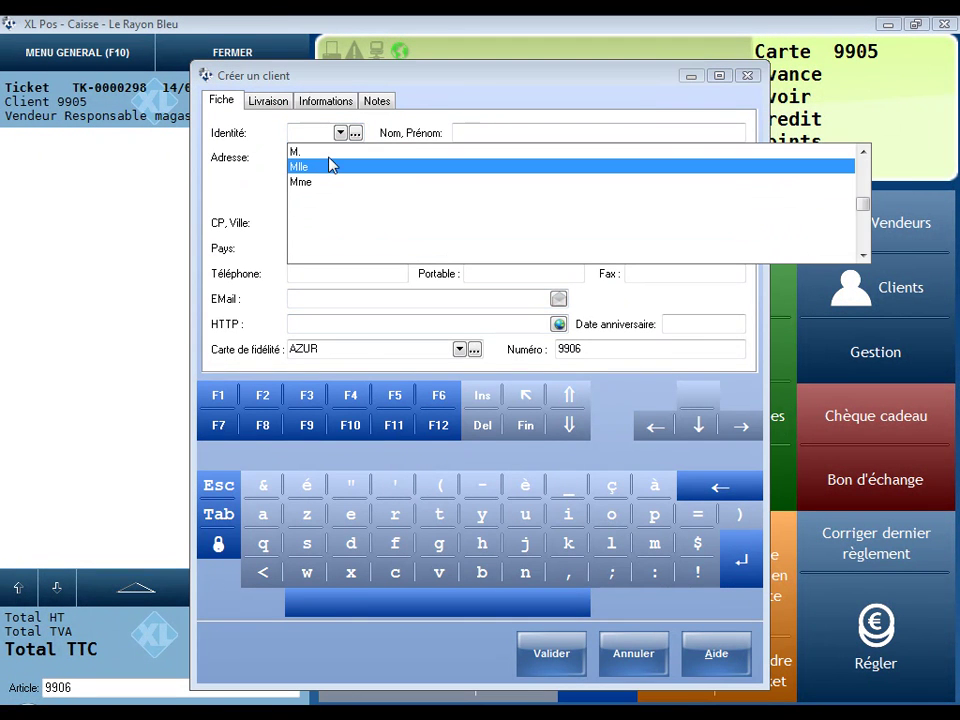
{"action": "left_click", "coordinate": [318, 190]}
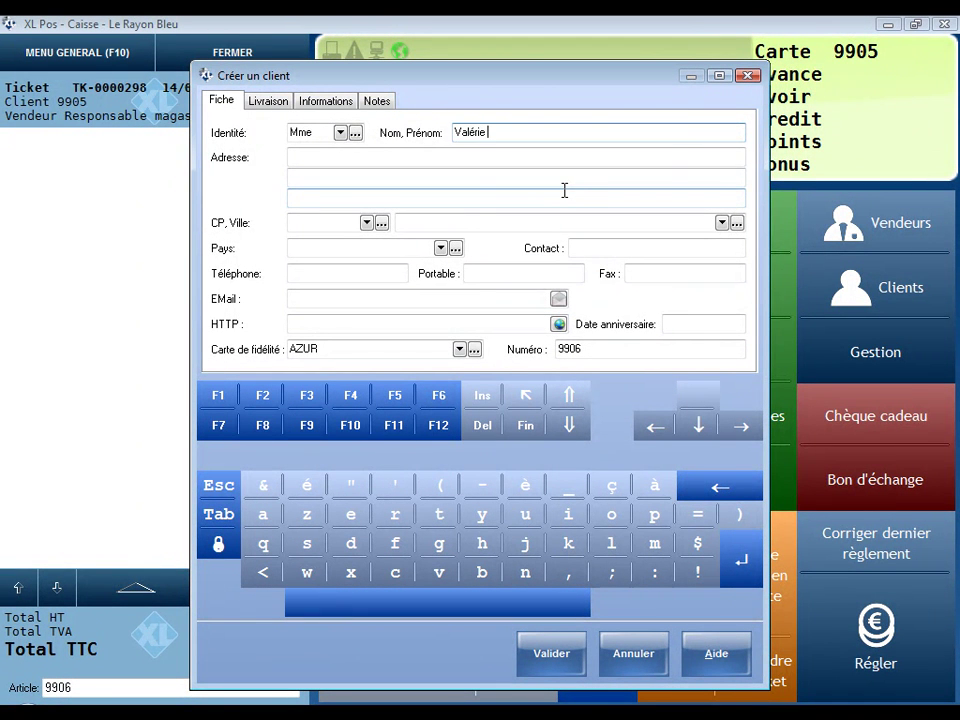
{"action": "type", "text": "UCHEMIN"}
{"action": "left_click", "coordinate": [335, 221]}
{"action": "type", "text": "44000"}
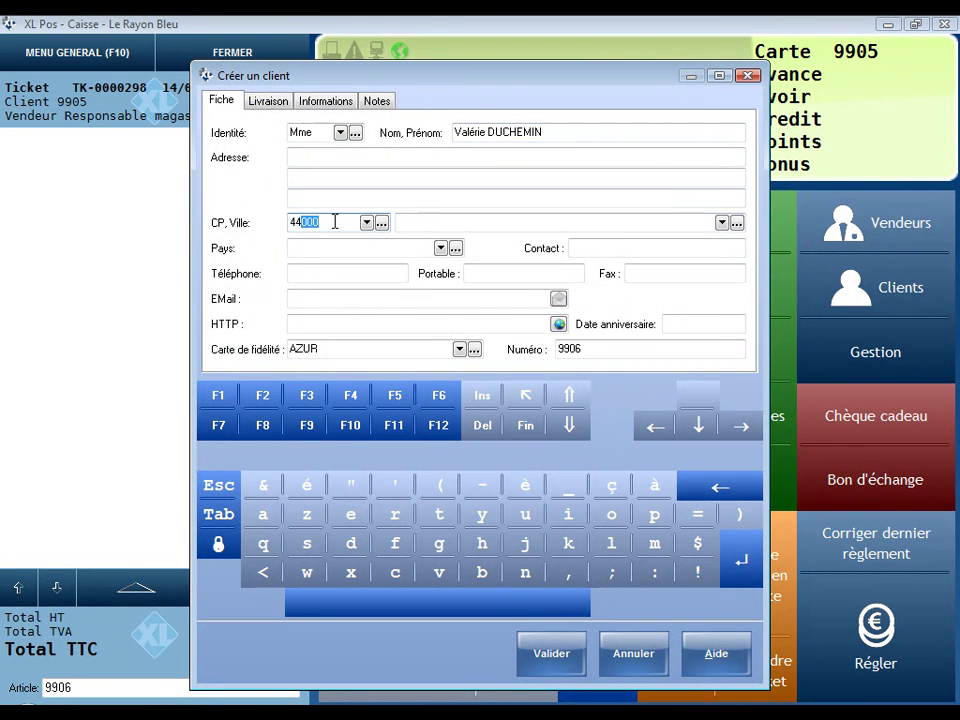
{"action": "key", "text": "Tab"}
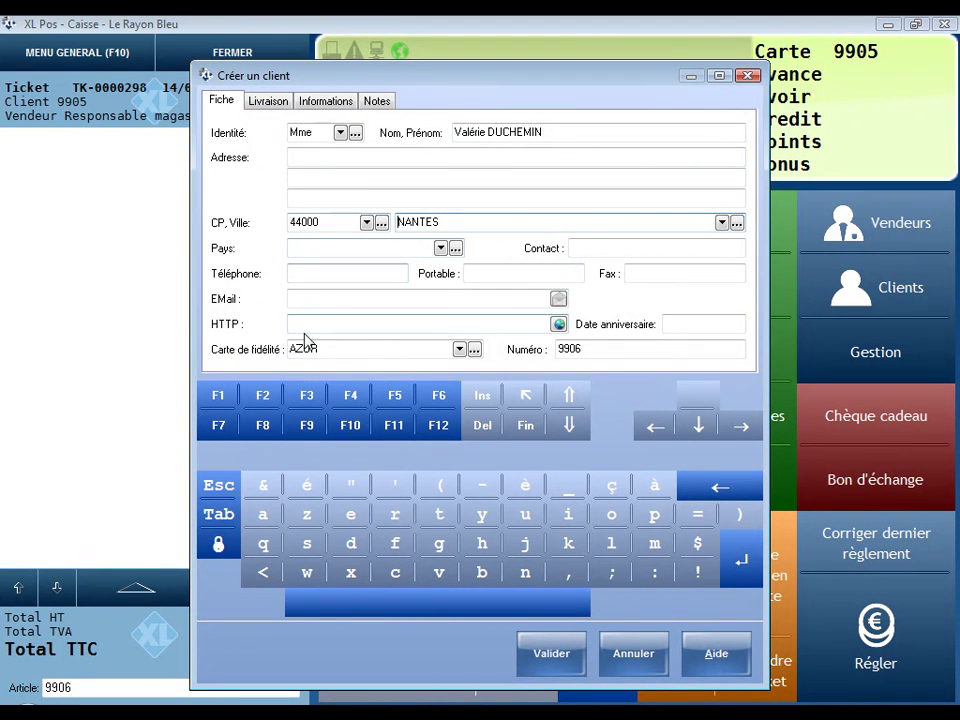
{"action": "left_click", "coordinate": [334, 346]}
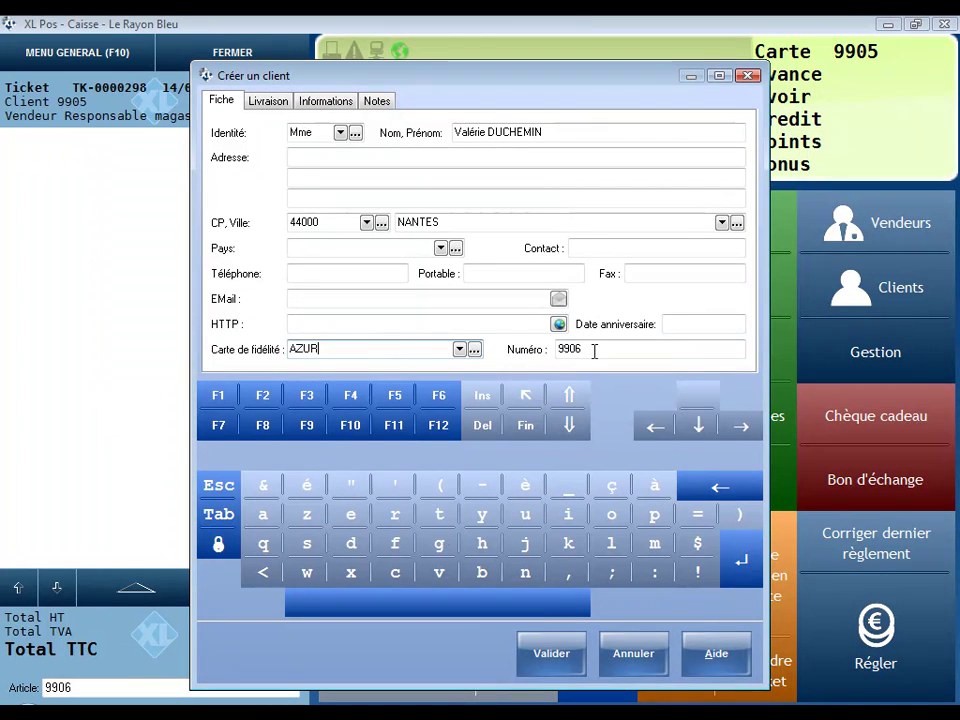
Step: Save the new client and add two Cadre Photo Studio frames to the ticket
{"action": "left_click", "coordinate": [550, 655]}
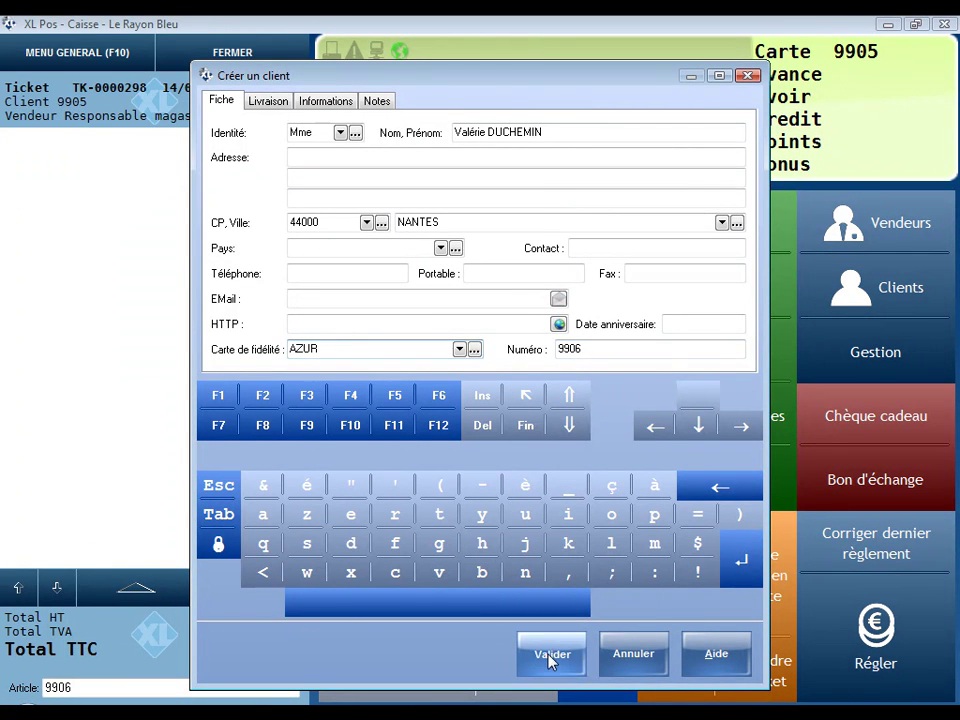
{"action": "left_click", "coordinate": [692, 514]}
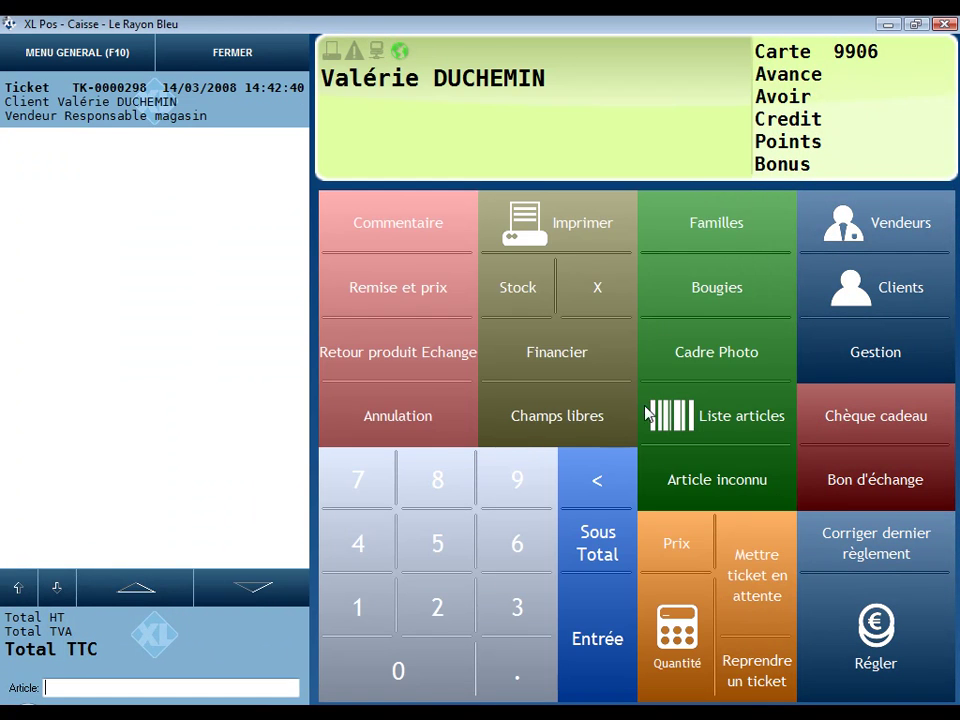
{"action": "left_click", "coordinate": [706, 360]}
{"action": "left_click", "coordinate": [707, 354]}
Step: Pay the 119,60€ ticket by bank card and view the client's movement history
{"action": "left_click", "coordinate": [812, 570]}
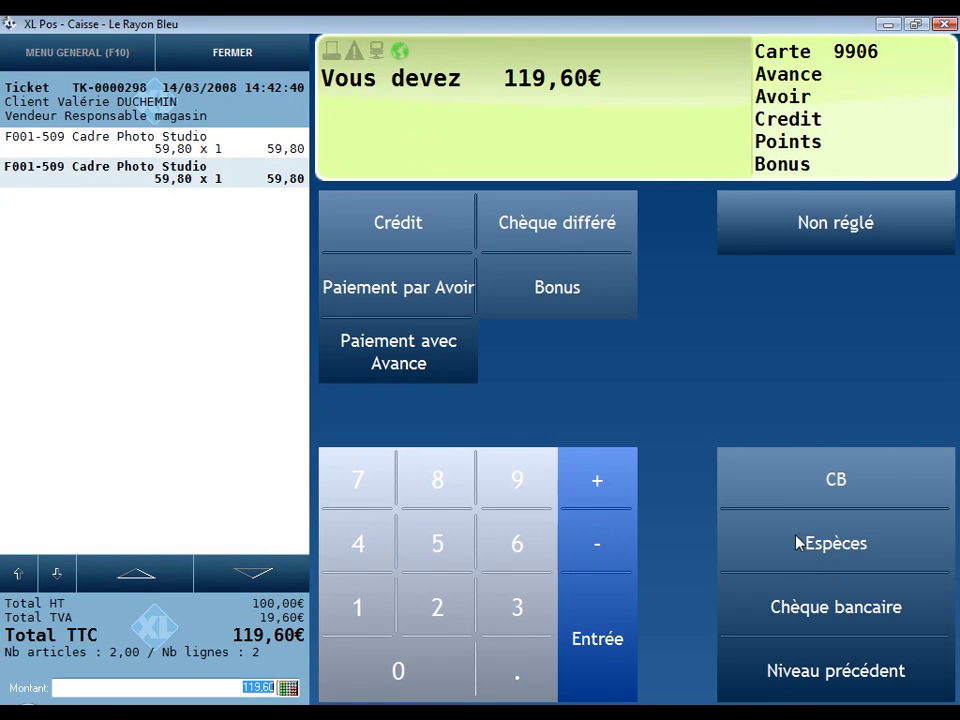
{"action": "left_click", "coordinate": [782, 488]}
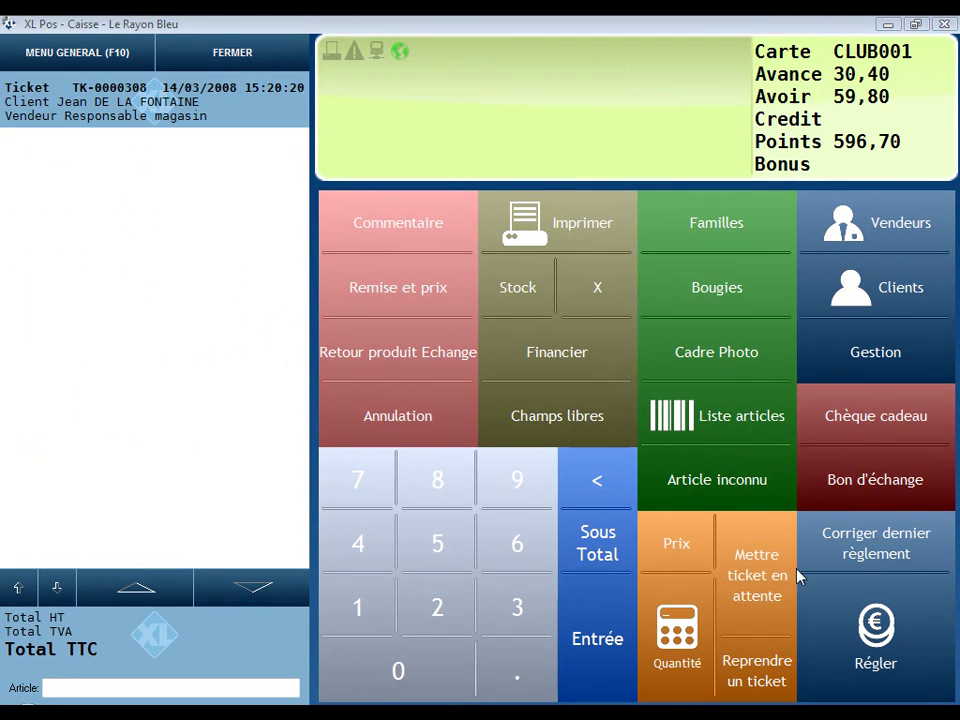
{"action": "left_click", "coordinate": [878, 307]}
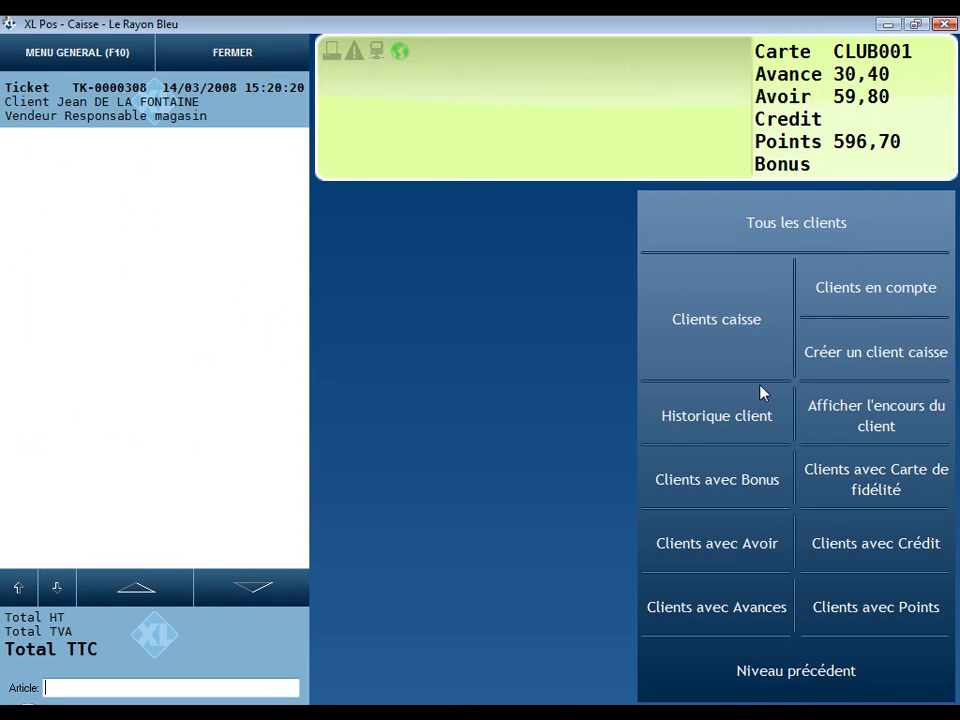
{"action": "left_click", "coordinate": [730, 418]}
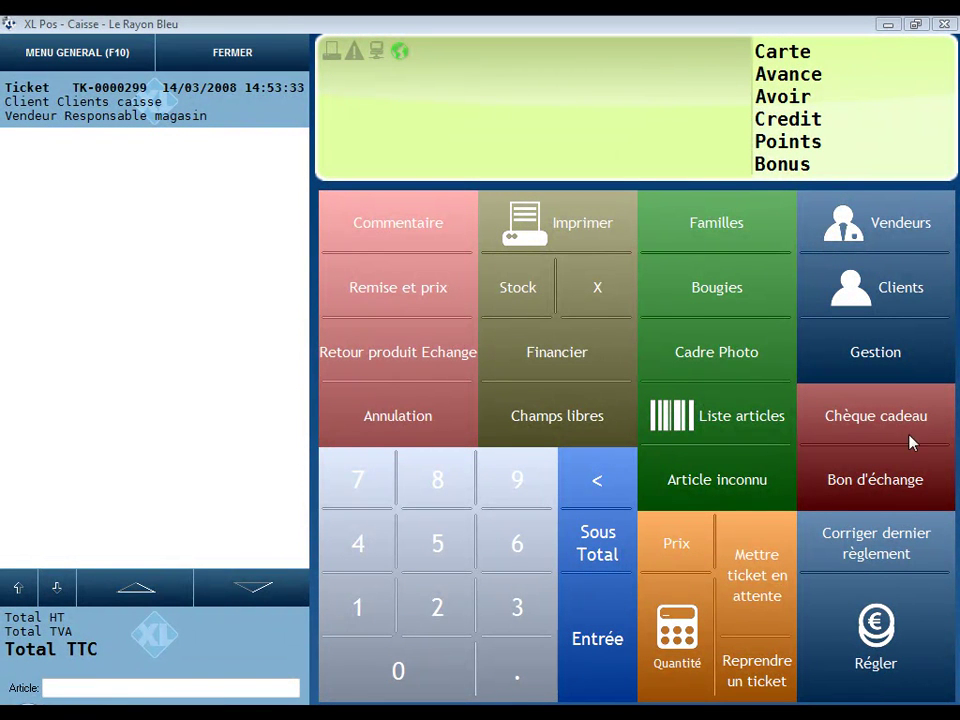
Step: Turn the ticket into a customer order and attach an existing cash-register client
{"action": "left_click", "coordinate": [878, 360]}
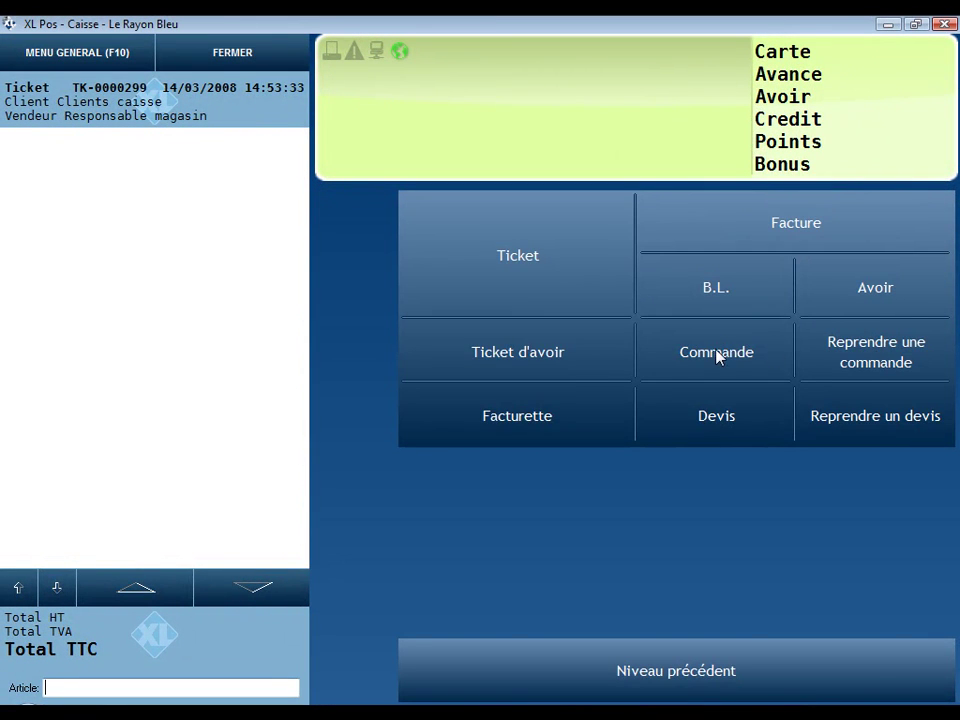
{"action": "left_click", "coordinate": [718, 355]}
{"action": "left_click", "coordinate": [880, 300]}
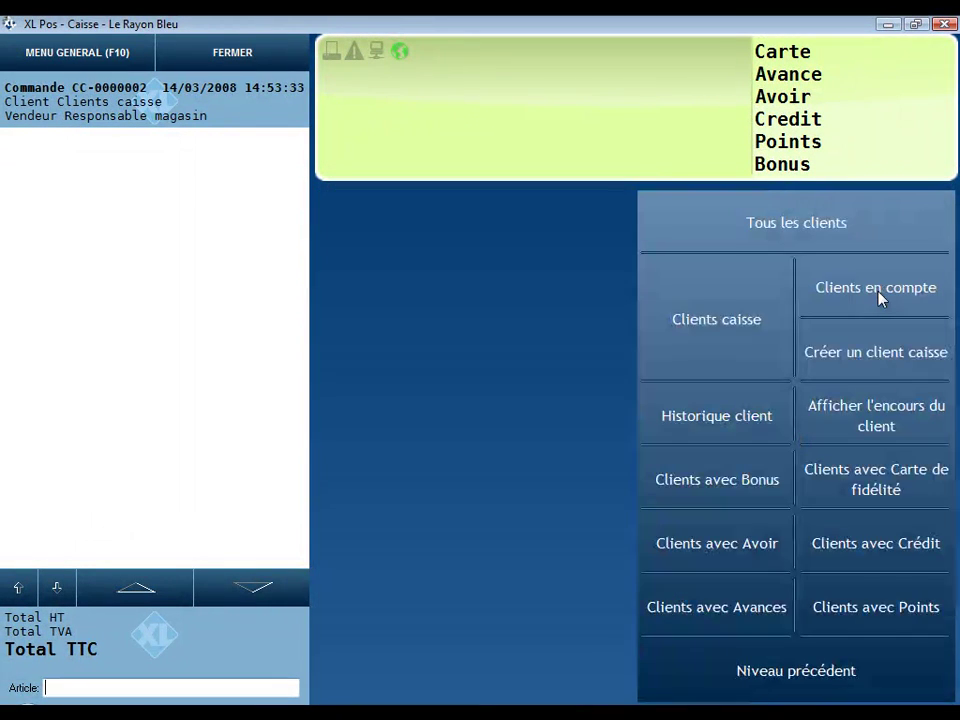
{"action": "left_click", "coordinate": [729, 321]}
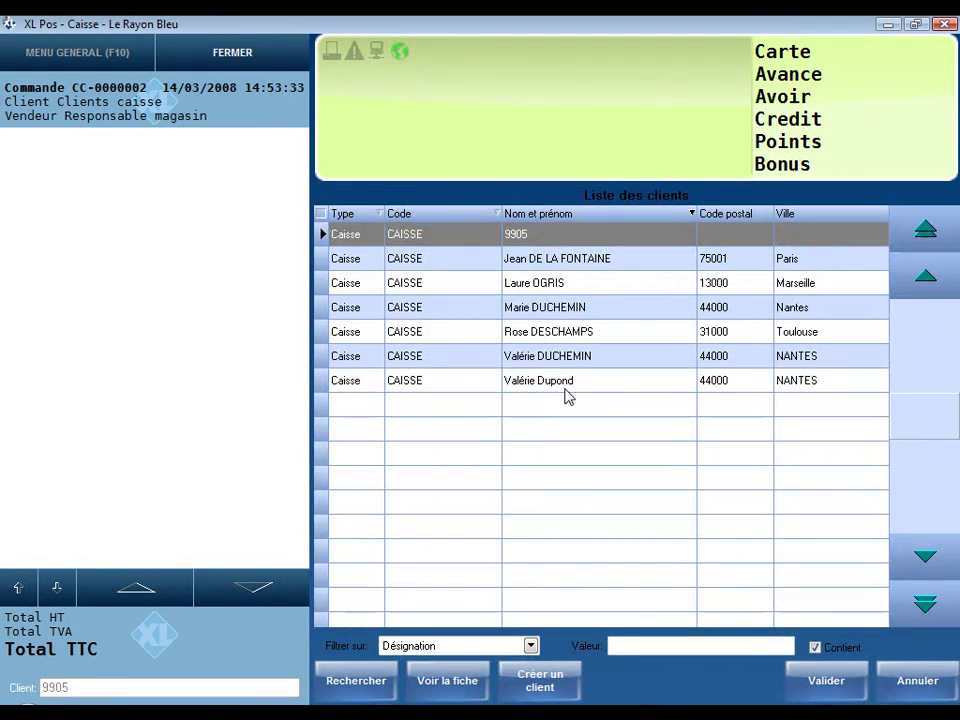
{"action": "left_click", "coordinate": [565, 382]}
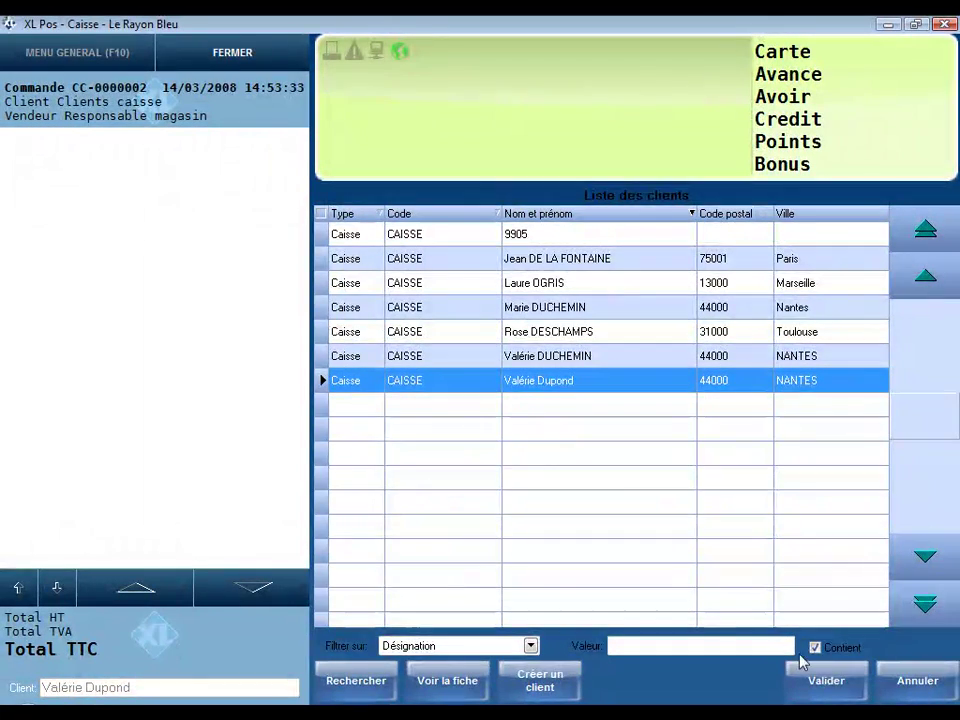
{"action": "left_click", "coordinate": [821, 686]}
Step: Add four Chaise TWIST chairs from the Meuble family, totalling 4 160,00€
{"action": "left_click", "coordinate": [700, 207]}
{"action": "left_click", "coordinate": [677, 364]}
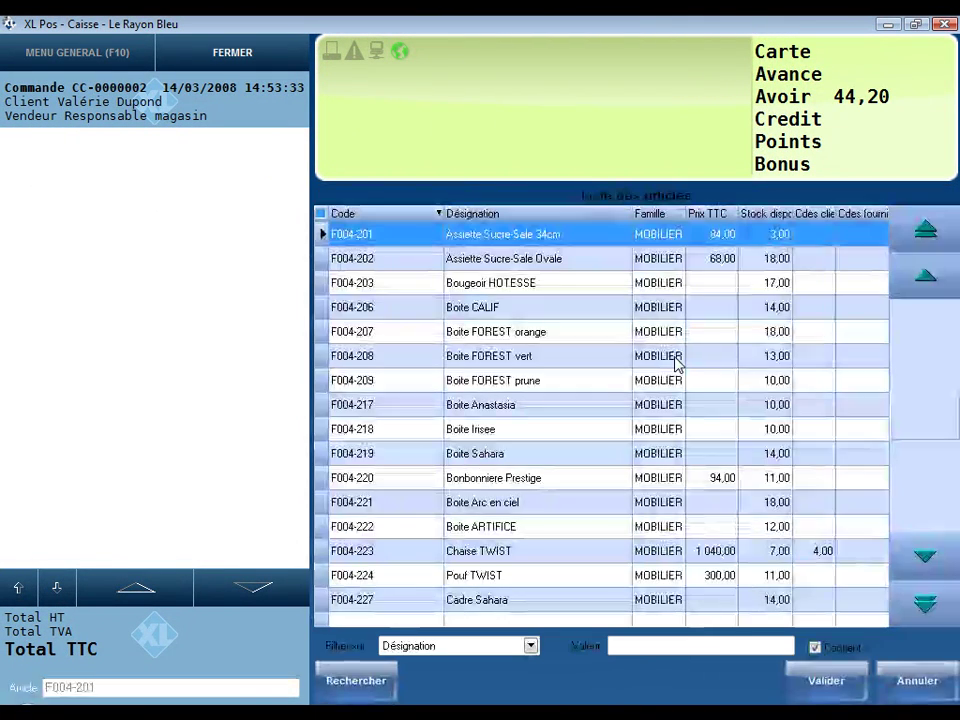
{"action": "left_click", "coordinate": [660, 551]}
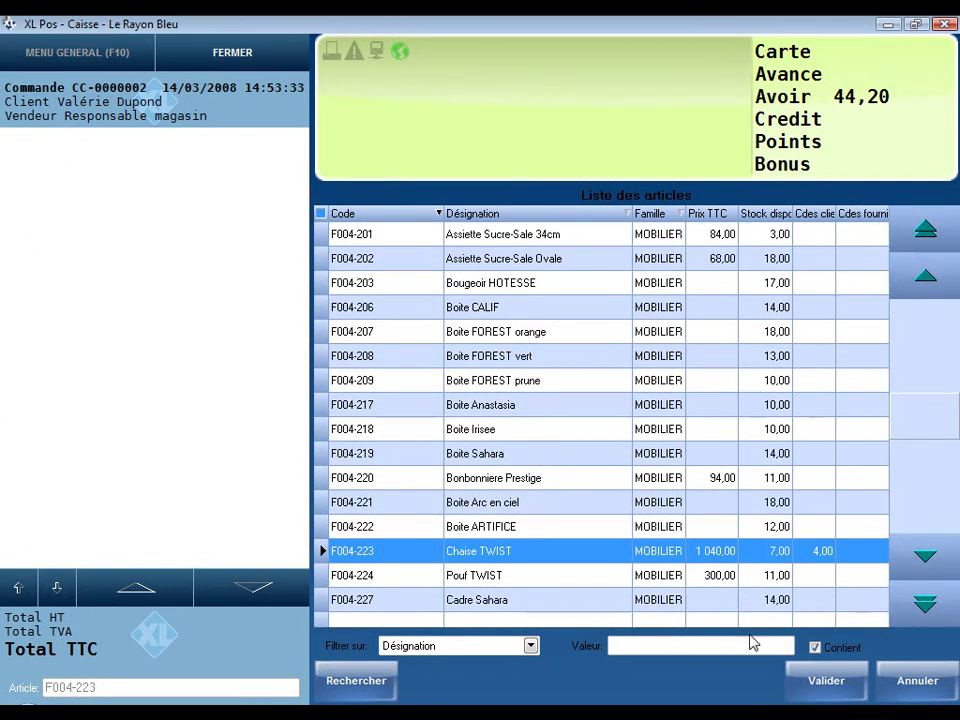
{"action": "left_click", "coordinate": [842, 694]}
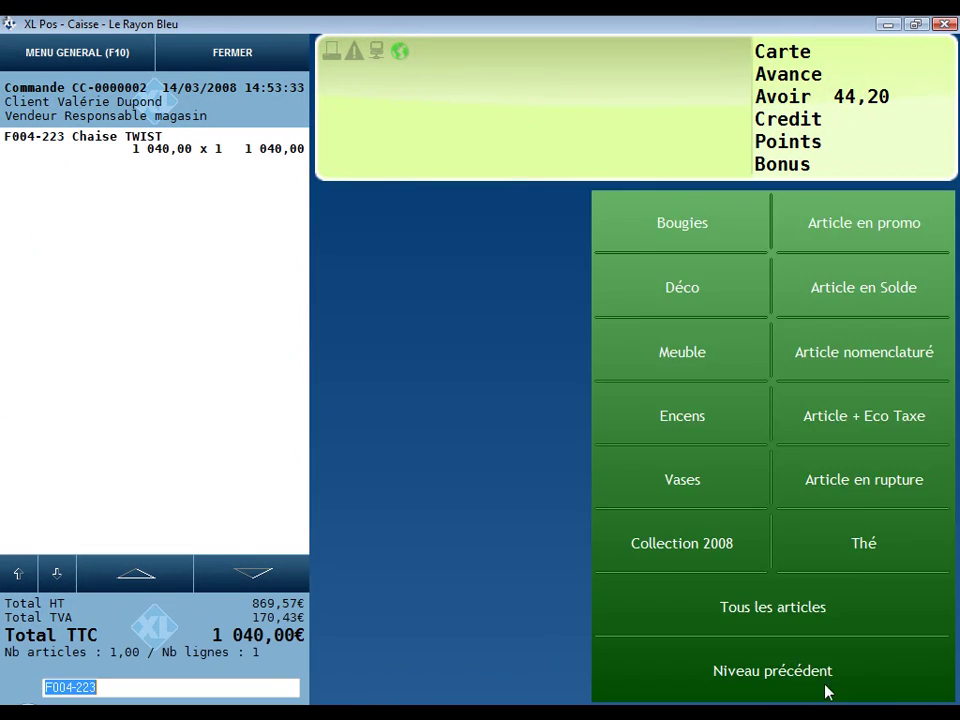
{"action": "left_click", "coordinate": [679, 589]}
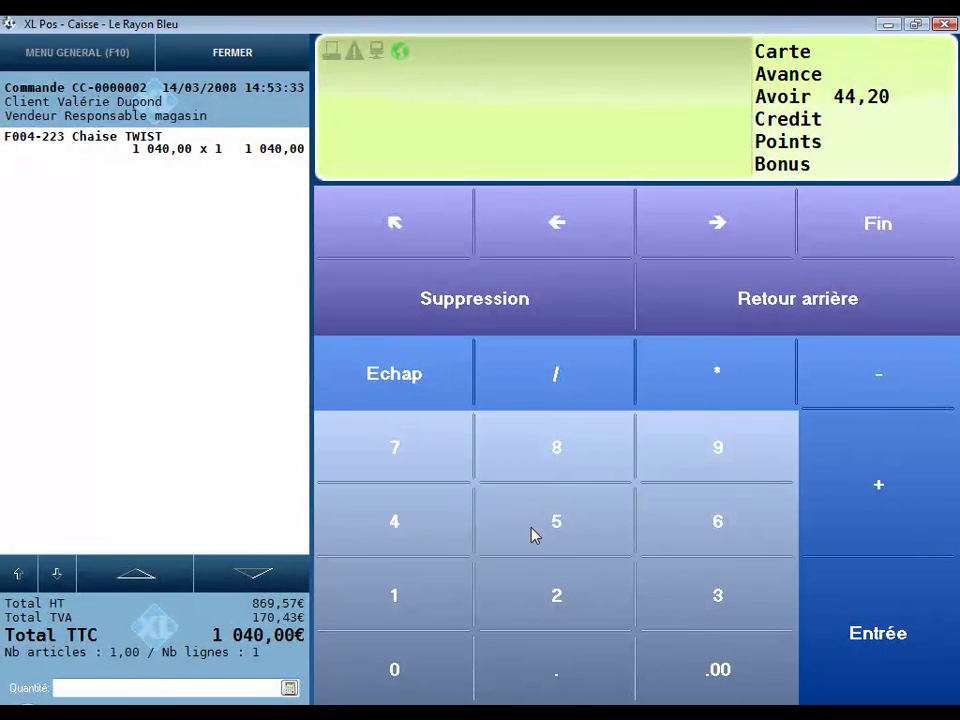
{"action": "left_click", "coordinate": [838, 617]}
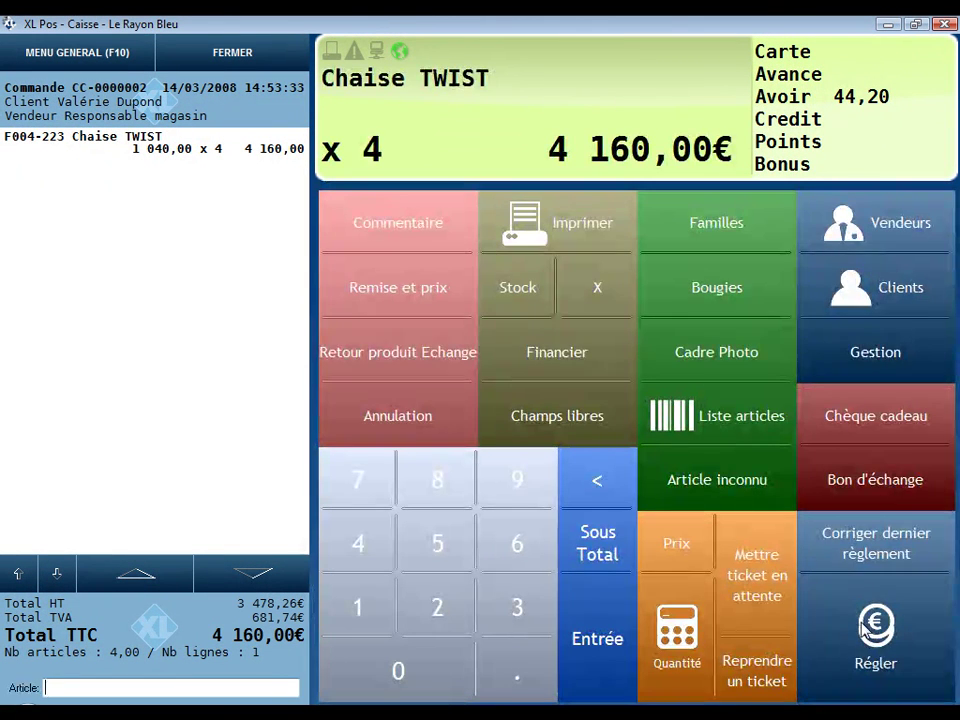
Step: Bring up the order payment and start entering a deposit of 50
{"action": "left_click", "coordinate": [838, 617]}
{"action": "left_click", "coordinate": [440, 545]}
{"action": "left_click", "coordinate": [426, 666]}
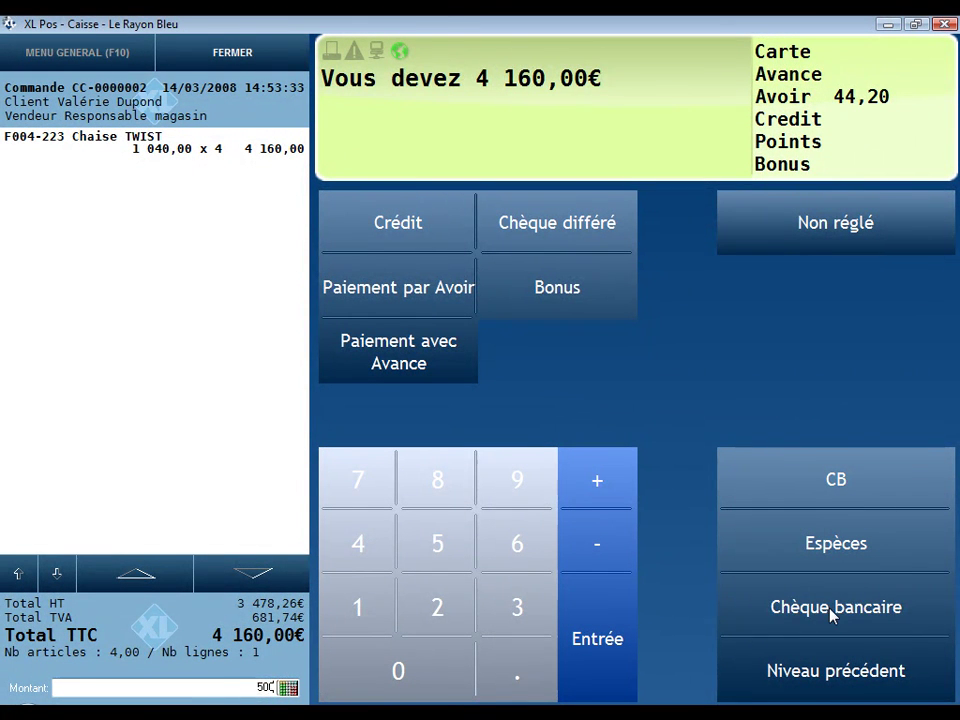
Step: Record a 500,00€ cheque deposit on order CC-0000002, leaving 3 660,00€ due, and check its printout
{"action": "left_click", "coordinate": [830, 615]}
{"action": "left_click", "coordinate": [793, 252]}
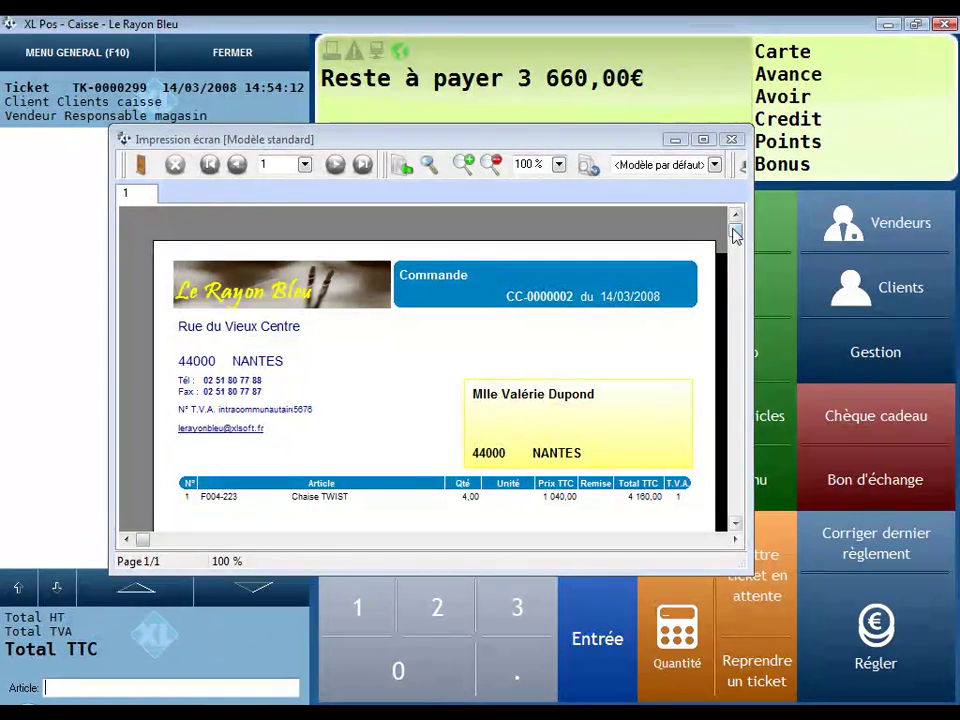
{"action": "left_click_drag", "start_coordinate": [735, 229], "coordinate": [735, 484]}
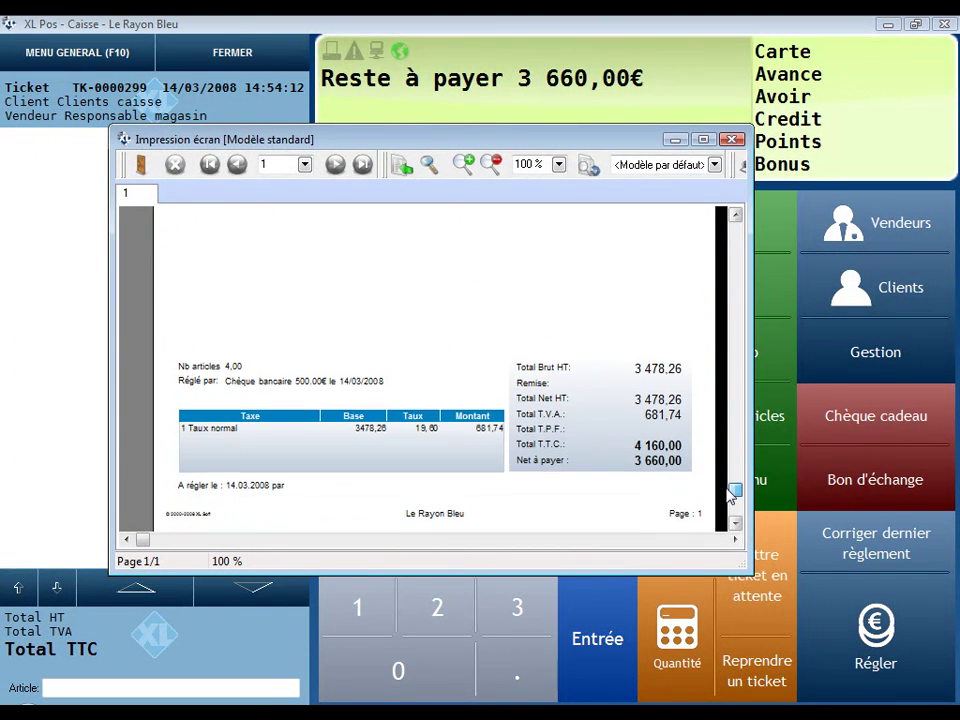
{"action": "left_click", "coordinate": [733, 140]}
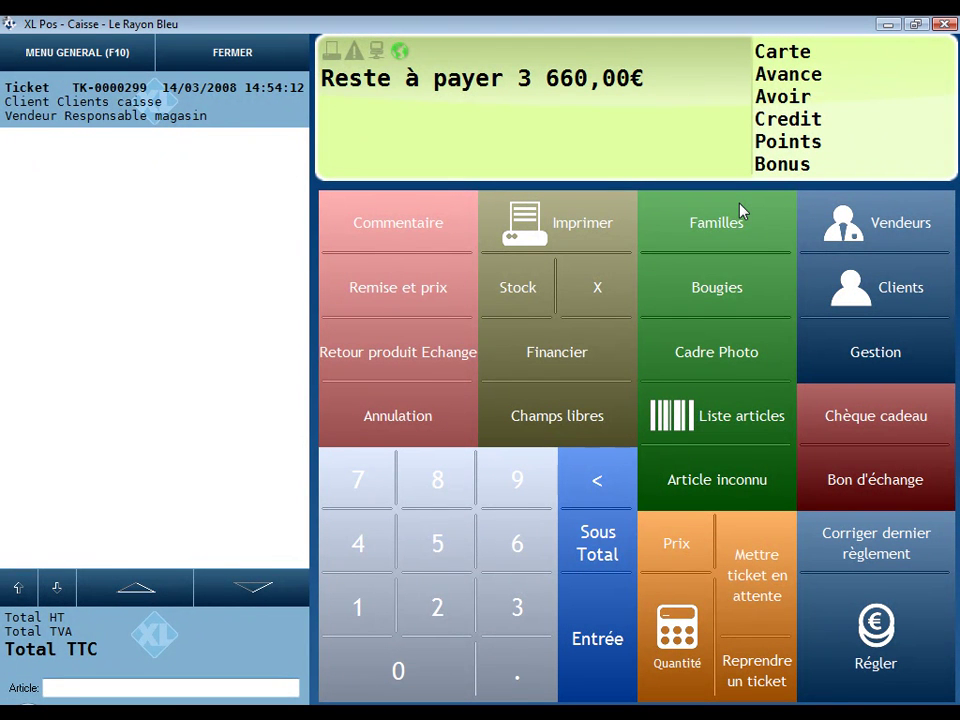
{"action": "left_click", "coordinate": [879, 352]}
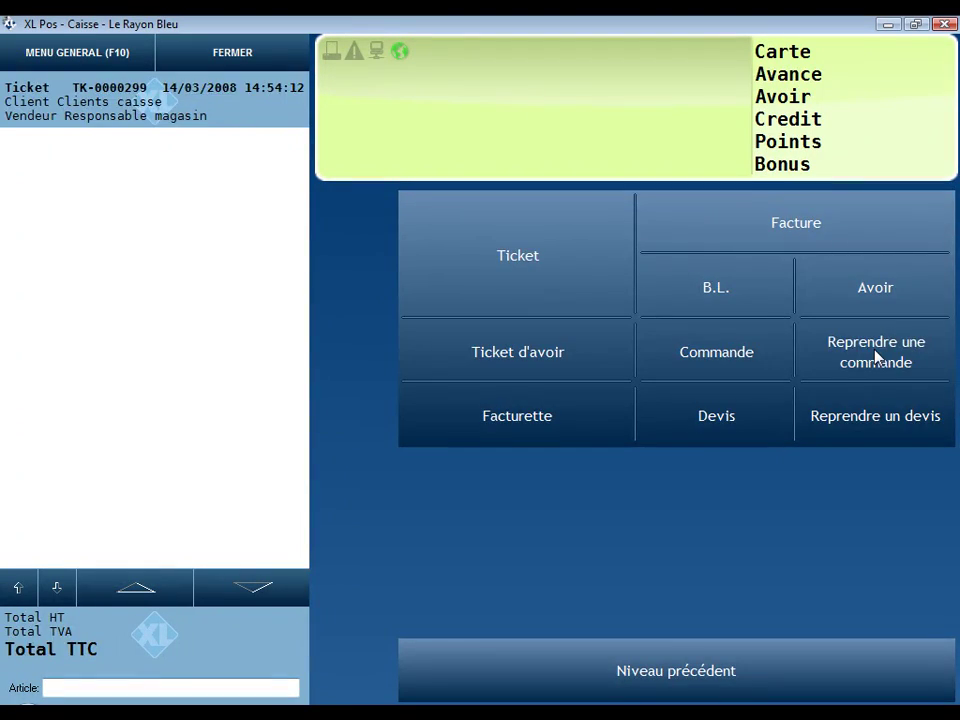
Step: Resume saved order CCA-000004
{"action": "left_click", "coordinate": [876, 356]}
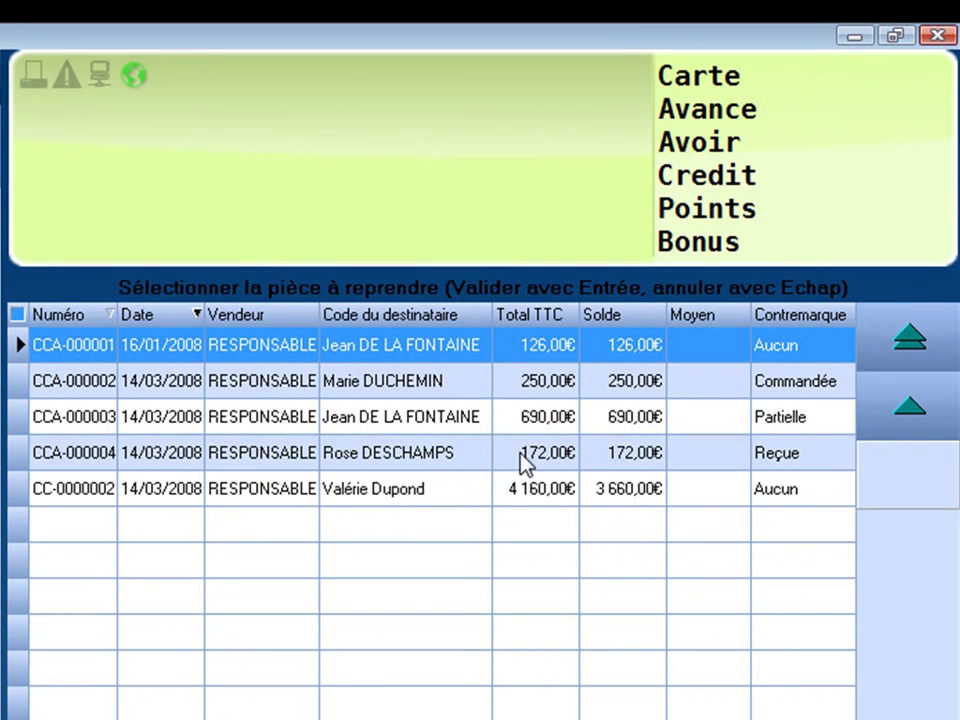
{"action": "left_click", "coordinate": [795, 455]}
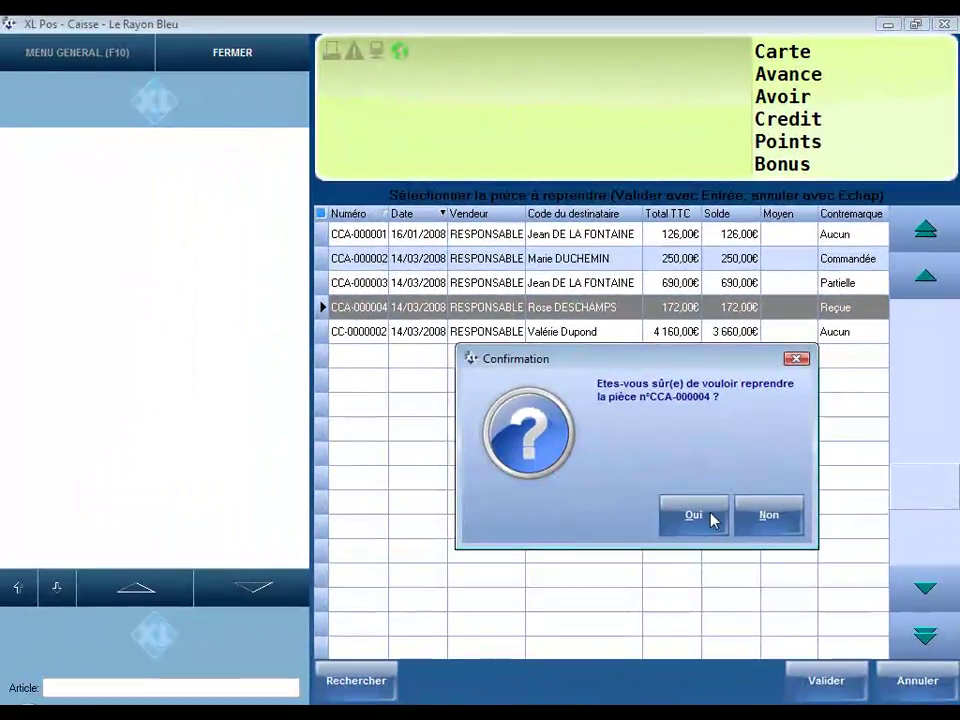
{"action": "left_click", "coordinate": [694, 576]}
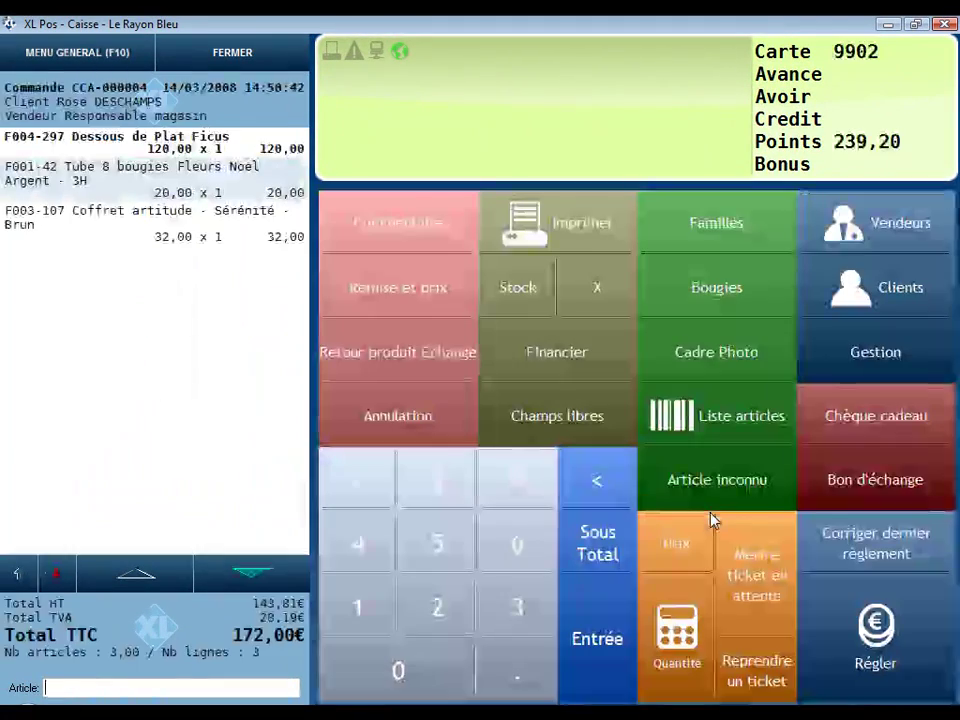
Step: Convert the sale into invoice FC-0000002 and pay its 172,00€ by bank card
{"action": "left_click", "coordinate": [886, 342]}
{"action": "left_click", "coordinate": [816, 218]}
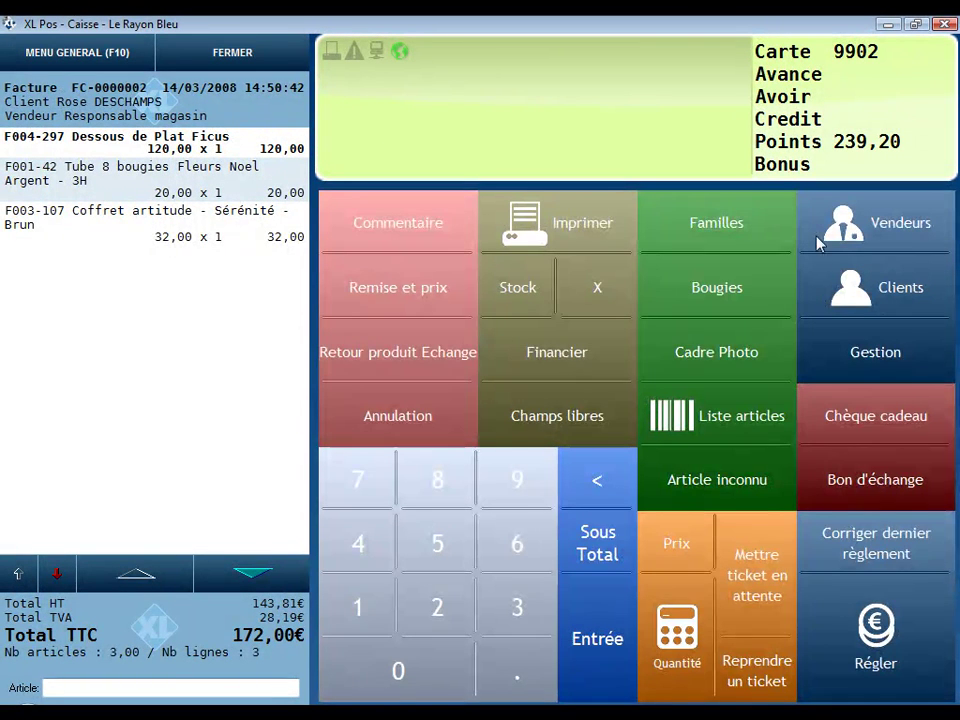
{"action": "left_click", "coordinate": [876, 635]}
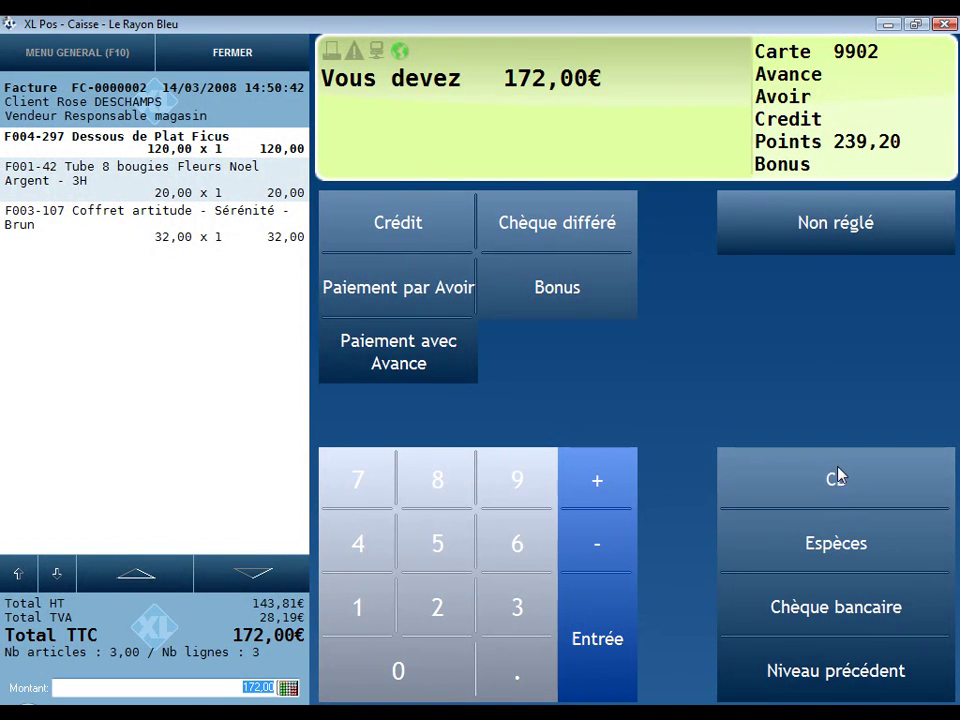
{"action": "left_click", "coordinate": [838, 477]}
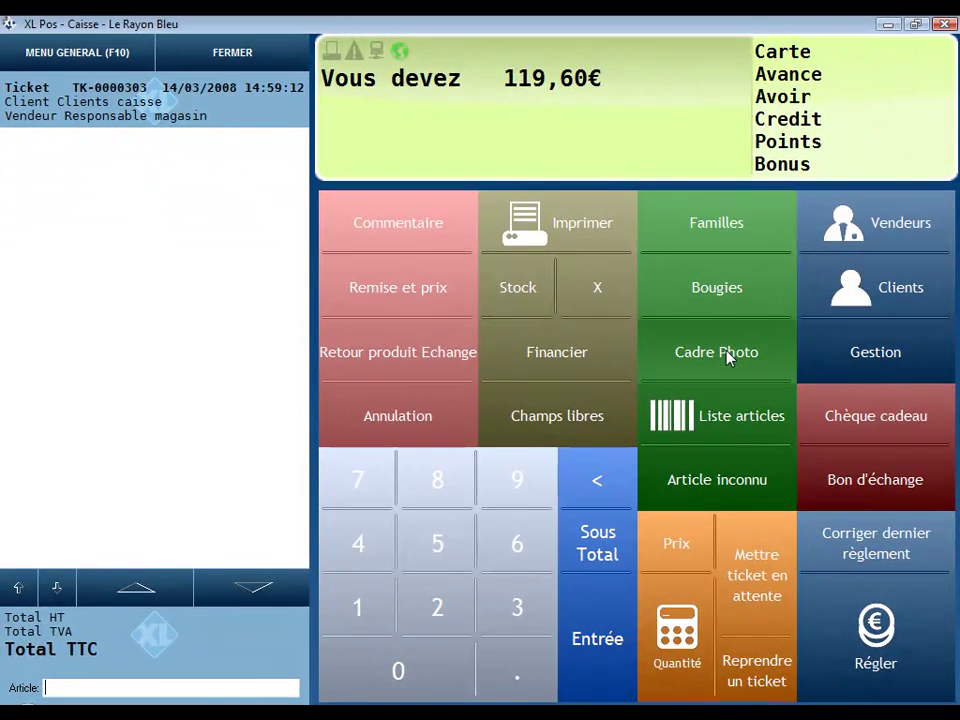
Step: Add a 39,00€ Cadre Photo Studio frame and assign the ticket to account customer Mairie de Nantes
{"action": "left_click", "coordinate": [728, 356]}
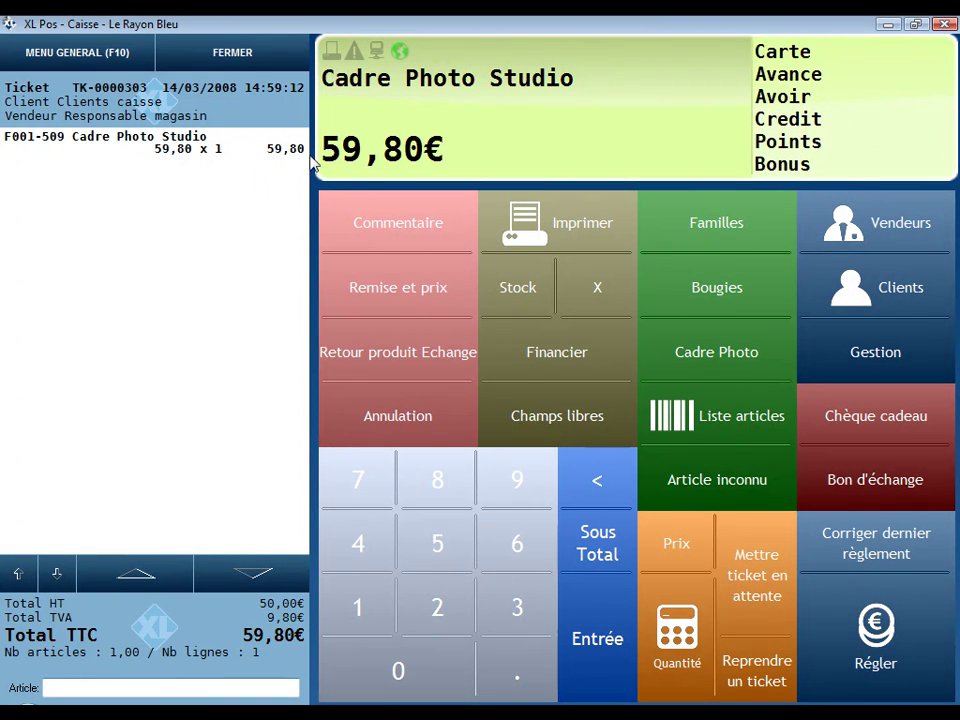
{"action": "left_click", "coordinate": [884, 288]}
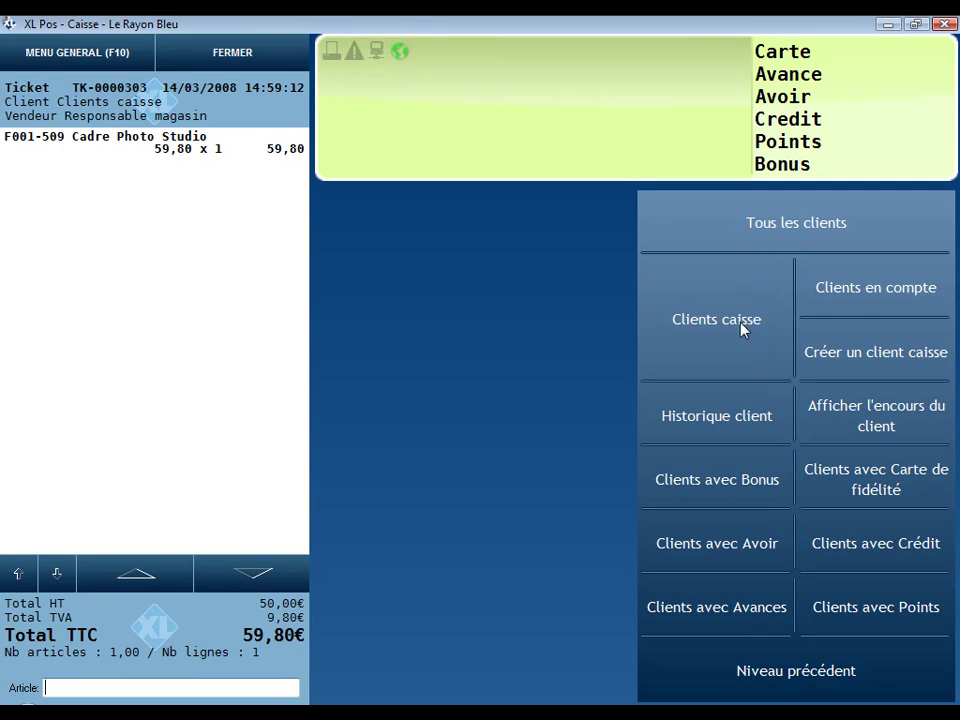
{"action": "left_click", "coordinate": [876, 289]}
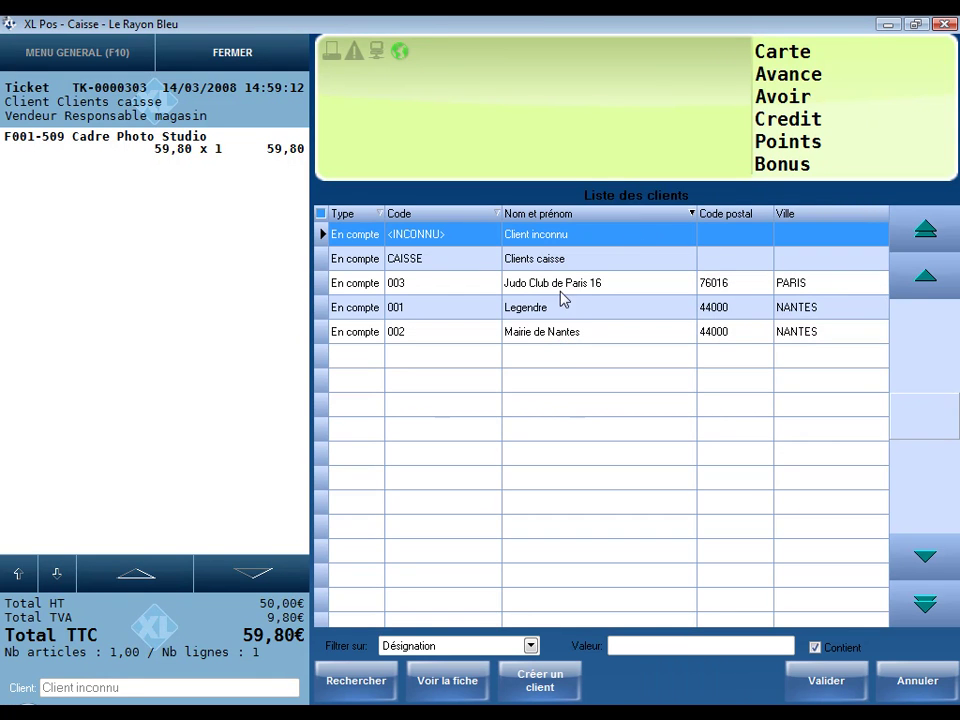
{"action": "left_click", "coordinate": [556, 334]}
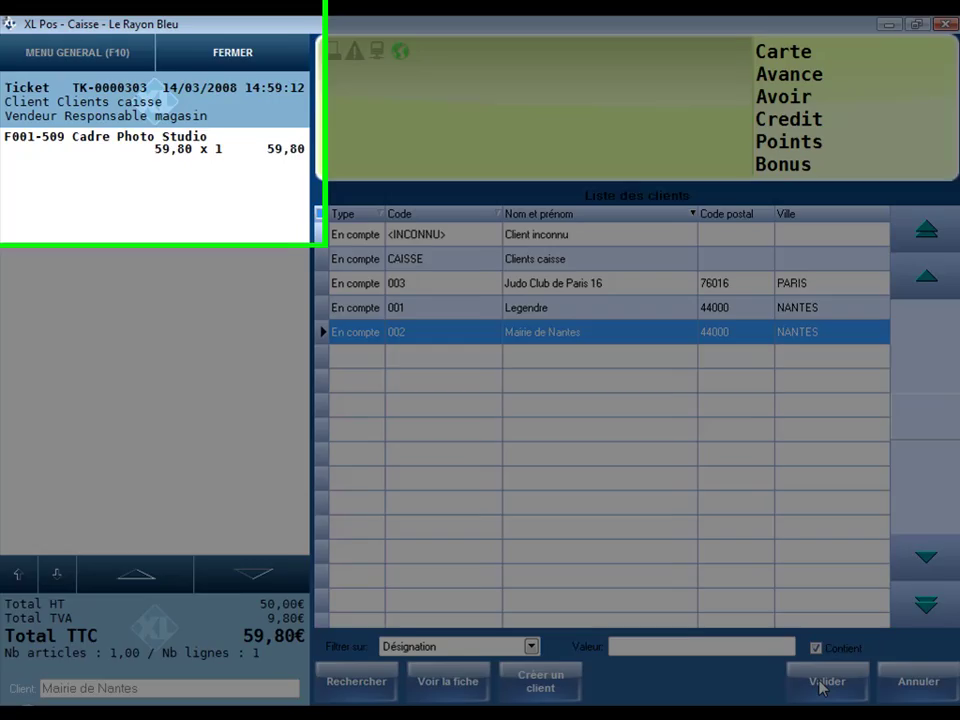
{"action": "left_click", "coordinate": [815, 681]}
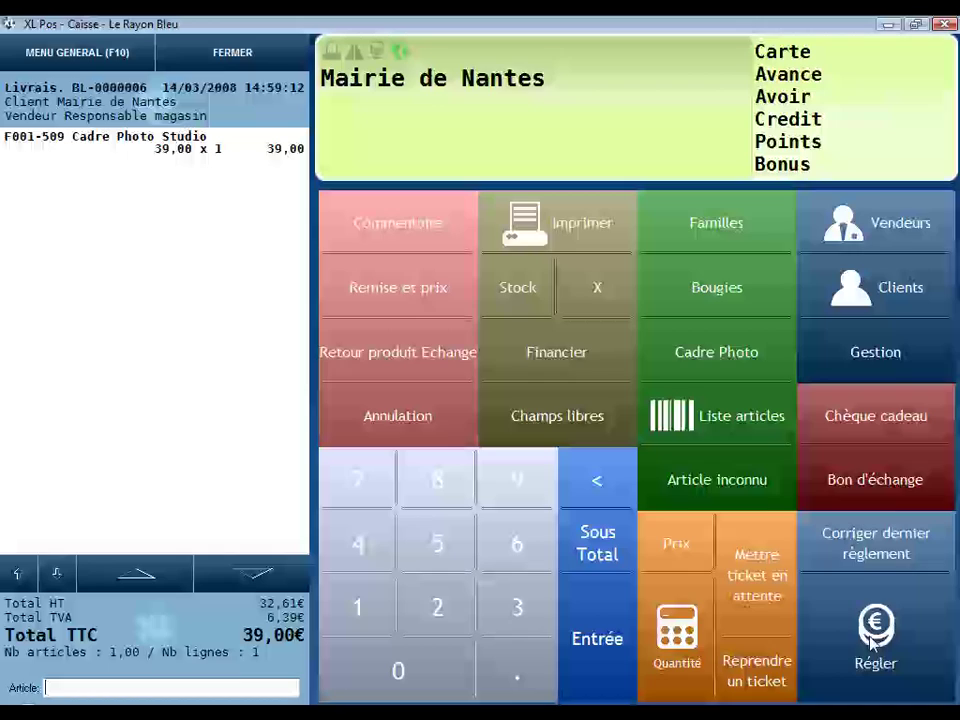
Step: Save the 39,00€ delivery note as unpaid, close its preview, and open Flash caisse statistics
{"action": "left_click", "coordinate": [872, 640]}
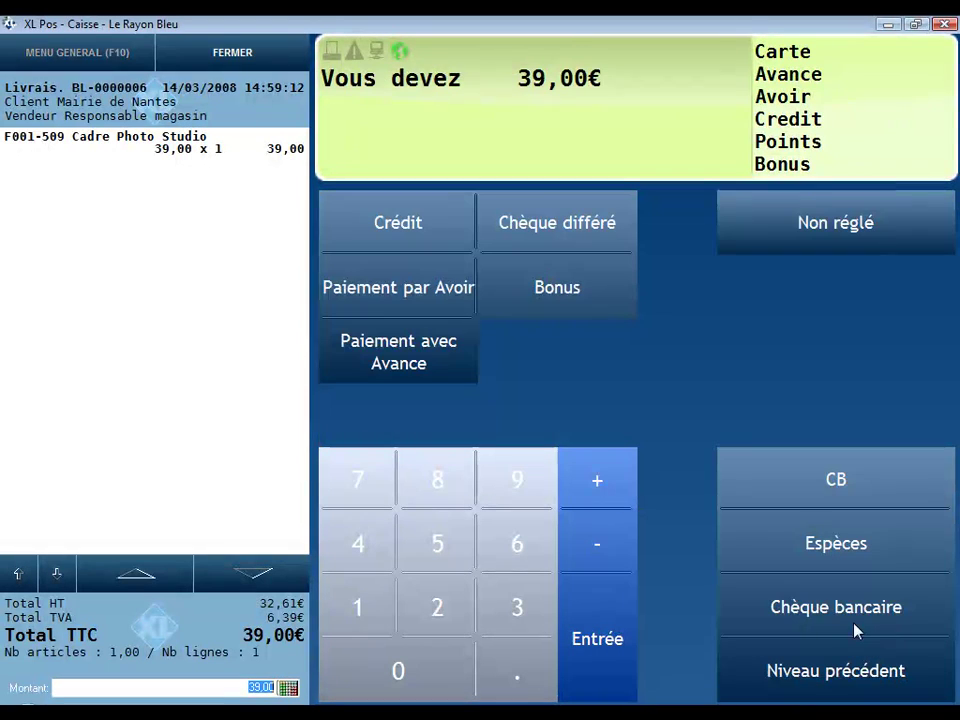
{"action": "left_click", "coordinate": [838, 244]}
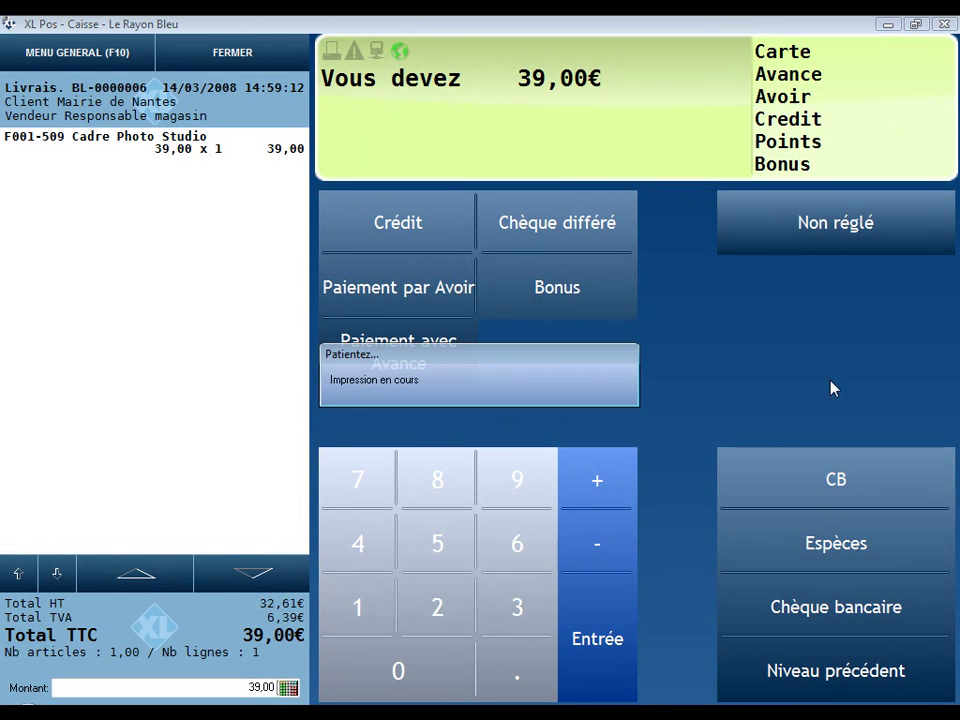
{"action": "left_click_drag", "start_coordinate": [735, 230], "coordinate": [737, 490]}
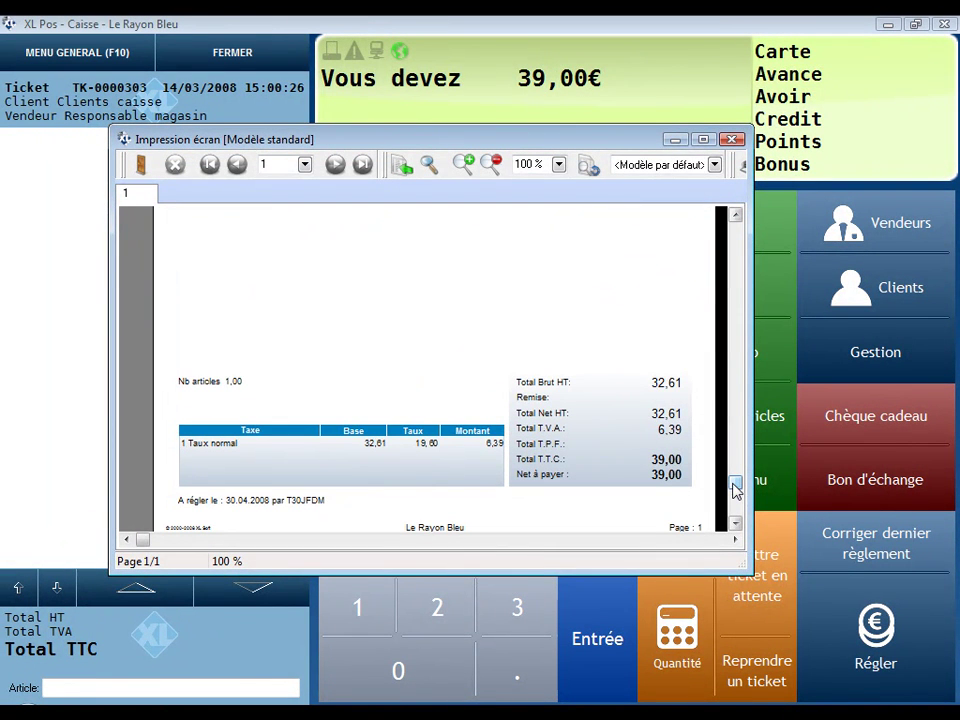
{"action": "left_click", "coordinate": [733, 139]}
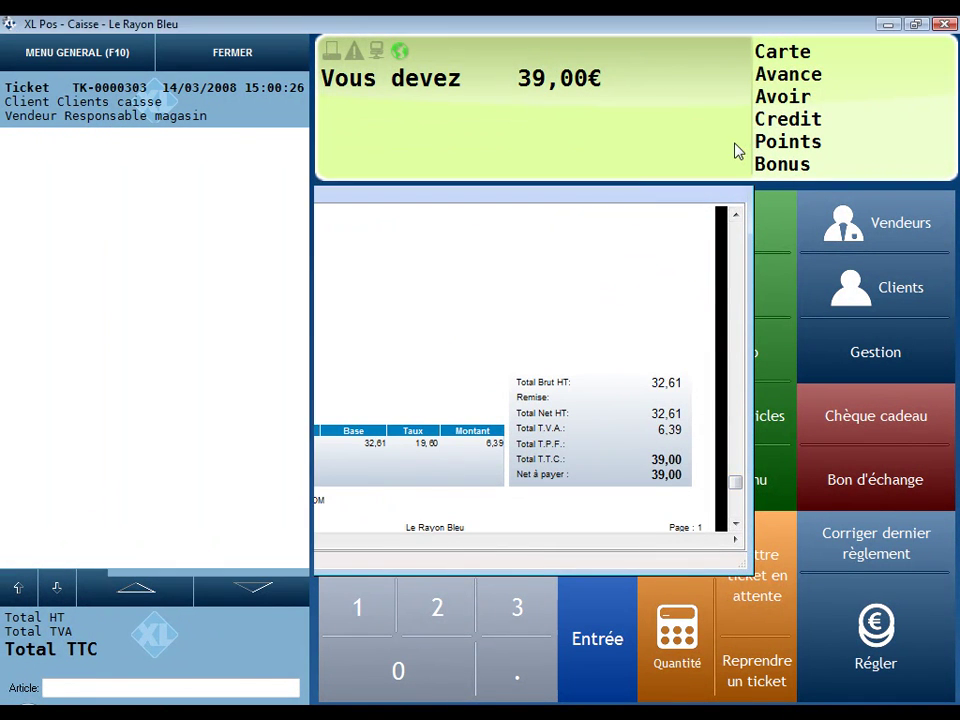
{"action": "left_click", "coordinate": [597, 298]}
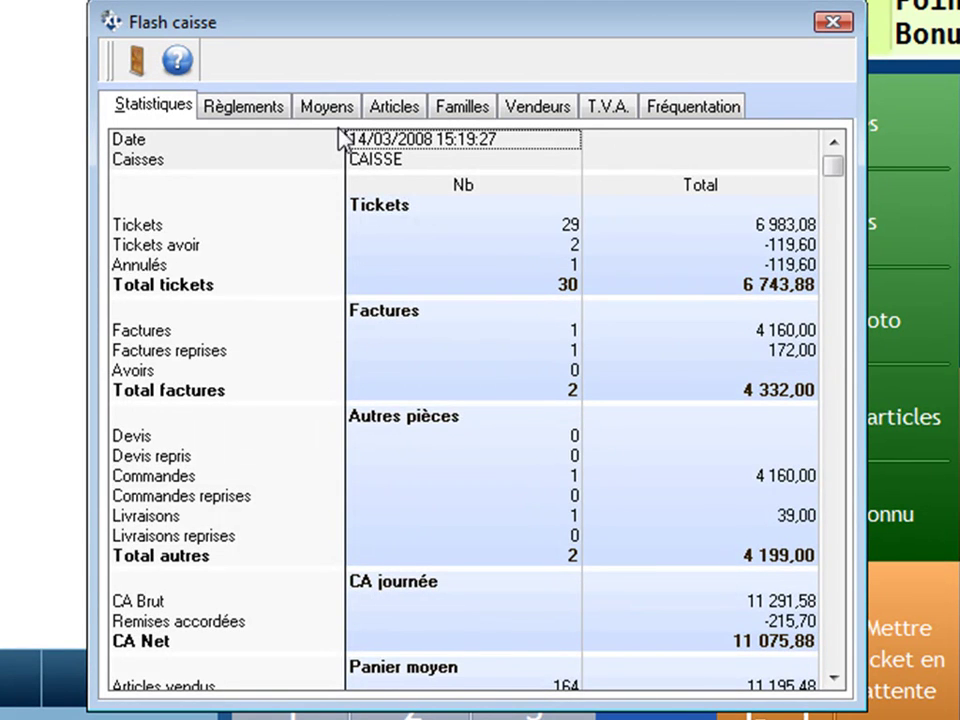
Step: Browse Flash caisse payments, methods, articles, families, sellers, VAT and traffic figures
{"action": "left_click", "coordinate": [279, 108]}
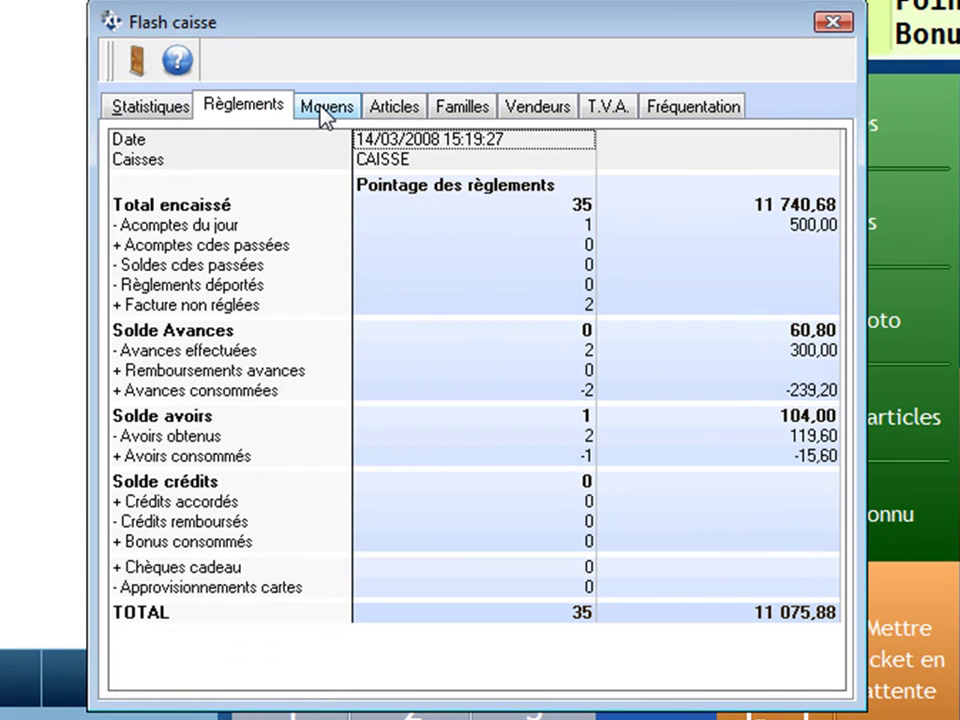
{"action": "left_click", "coordinate": [321, 110]}
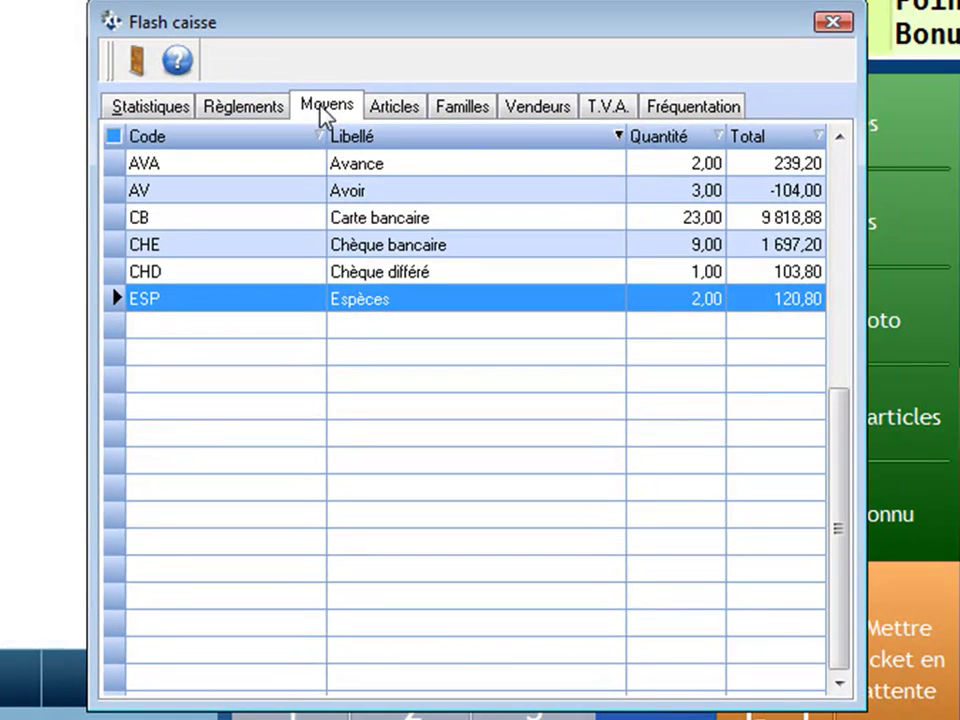
{"action": "left_click", "coordinate": [401, 112]}
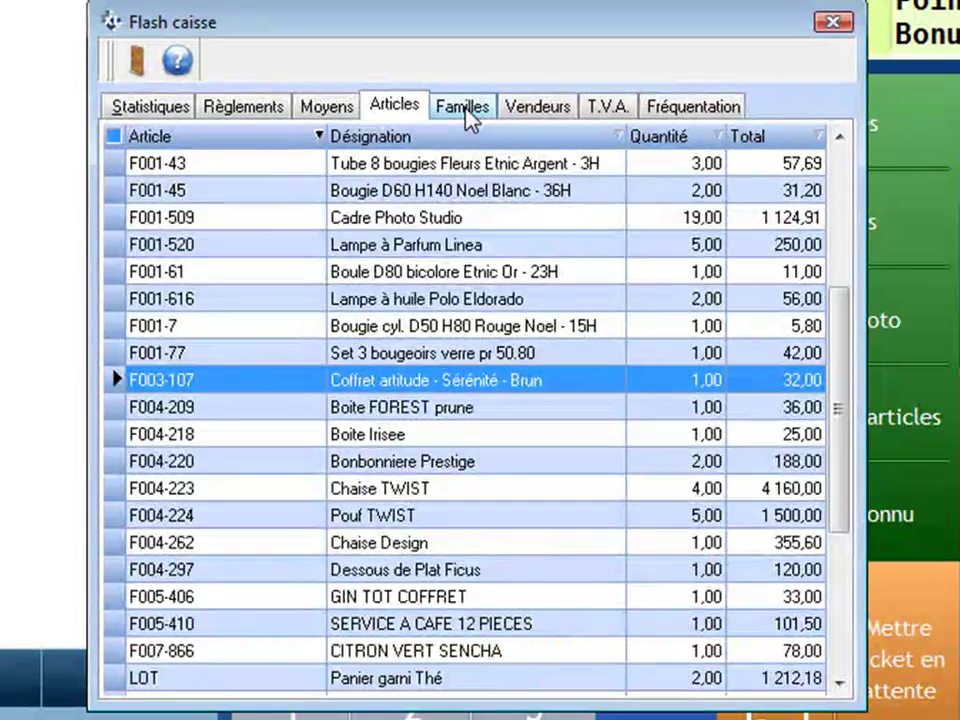
{"action": "left_click", "coordinate": [468, 115]}
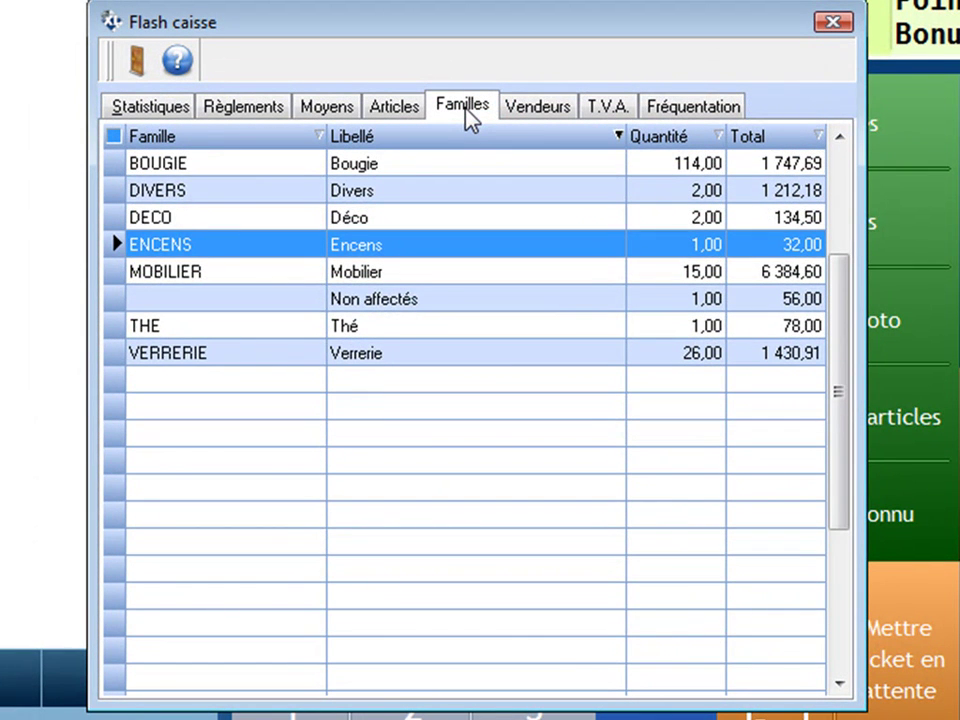
{"action": "left_click", "coordinate": [551, 117]}
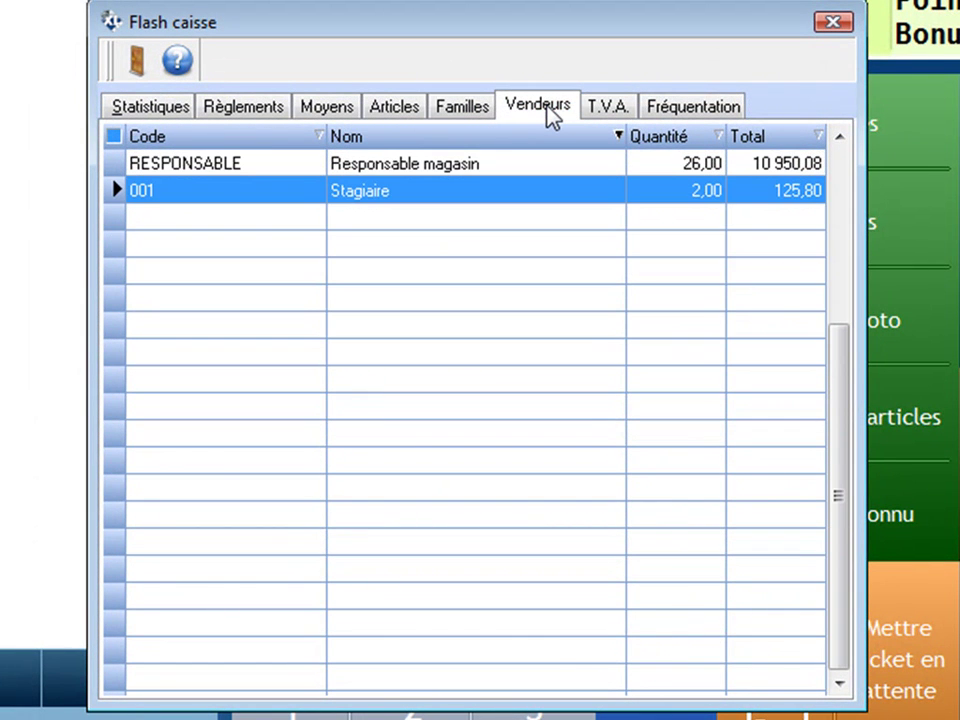
{"action": "left_click", "coordinate": [601, 110]}
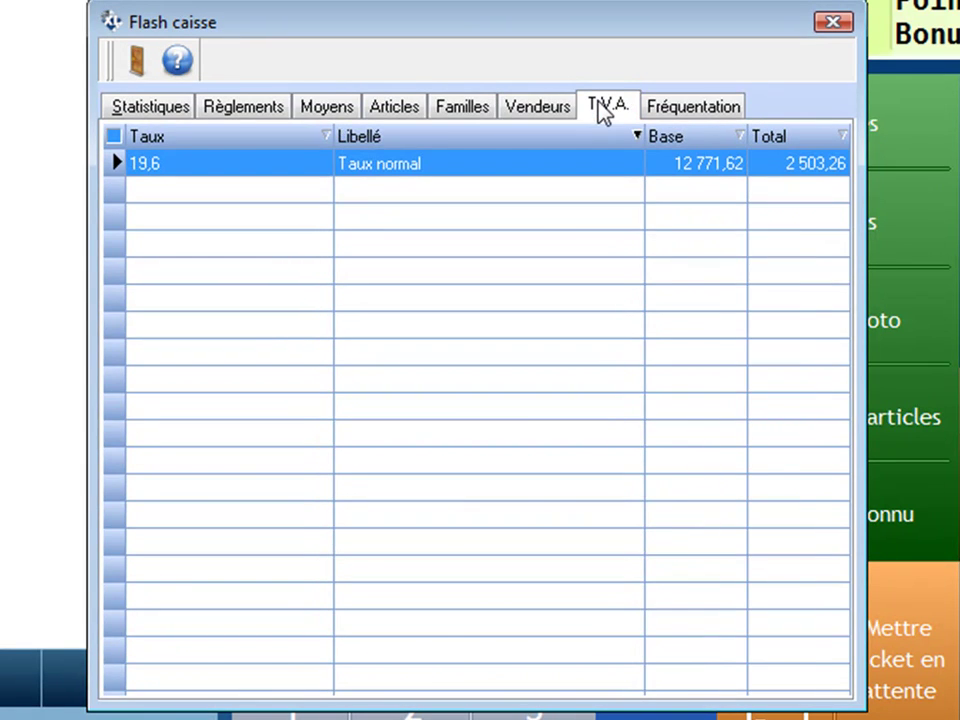
{"action": "left_click", "coordinate": [684, 113]}
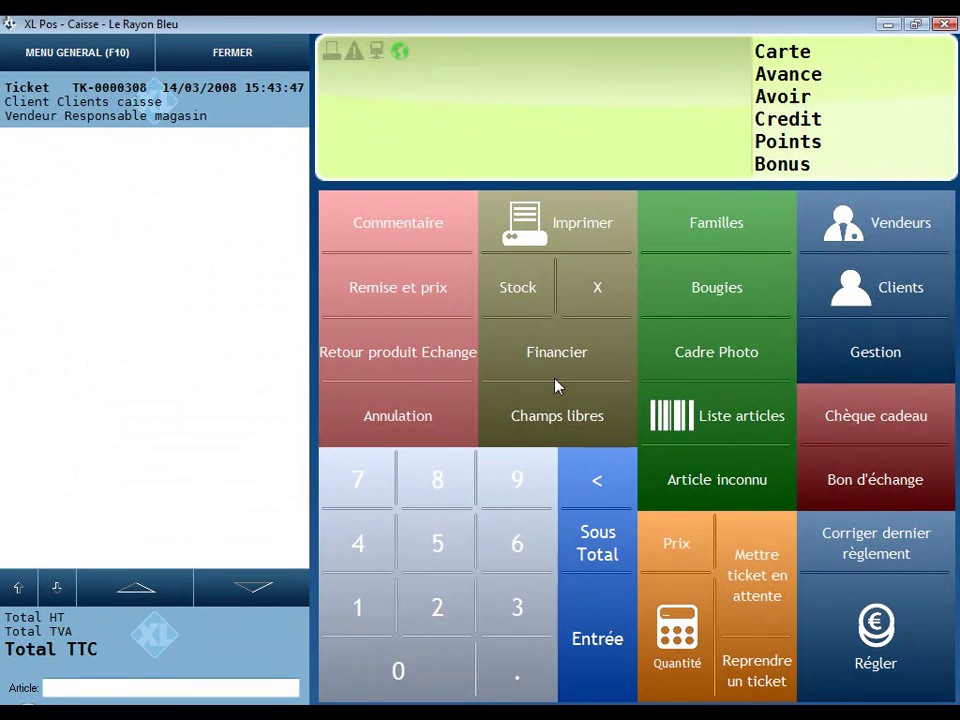
{"action": "left_click", "coordinate": [253, 62]}
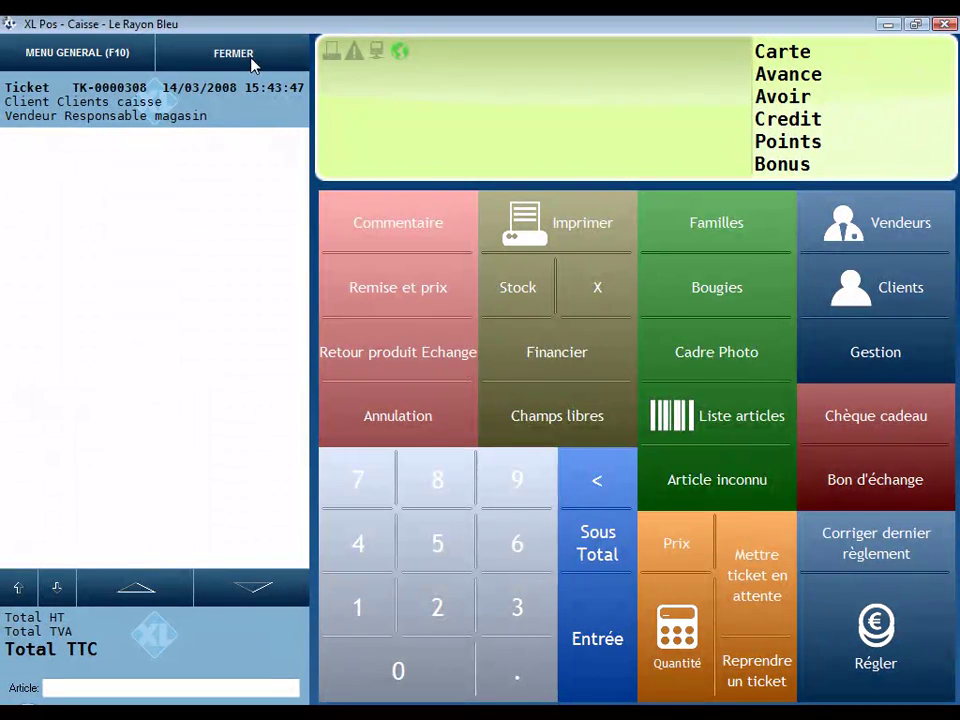
Step: Start the register closing, identifying as seller 002
{"action": "left_click", "coordinate": [706, 522]}
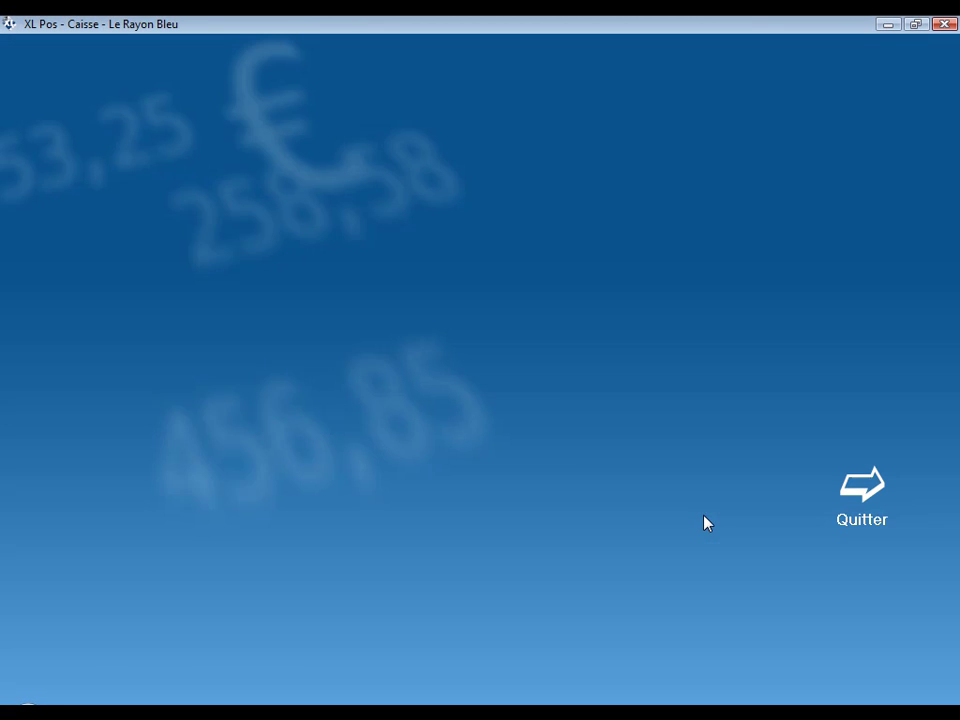
{"action": "left_click", "coordinate": [570, 497]}
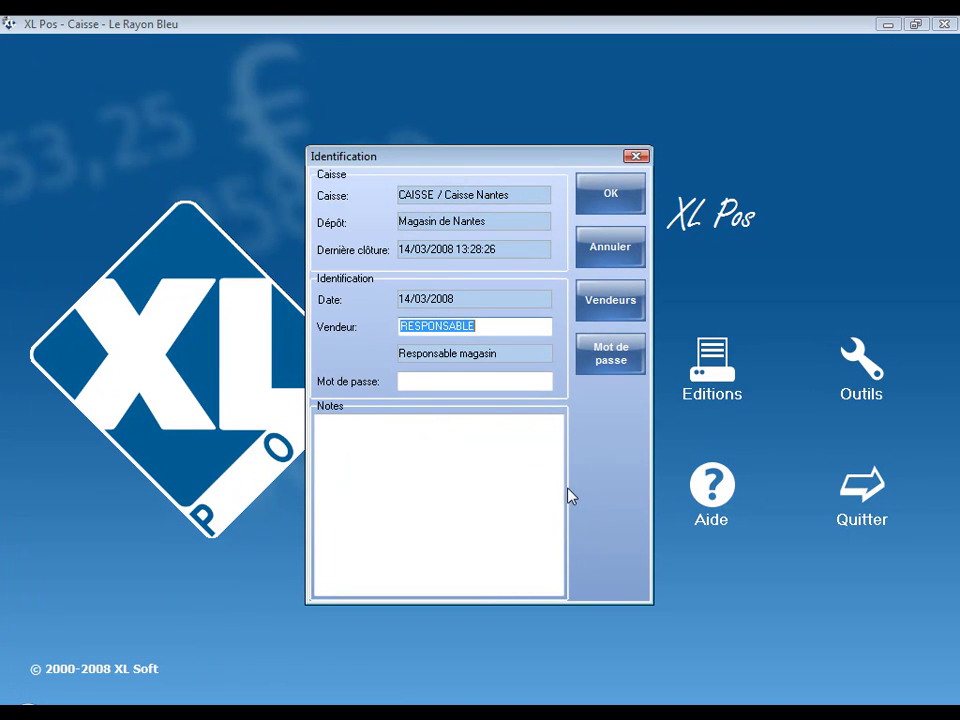
{"action": "left_click", "coordinate": [607, 310]}
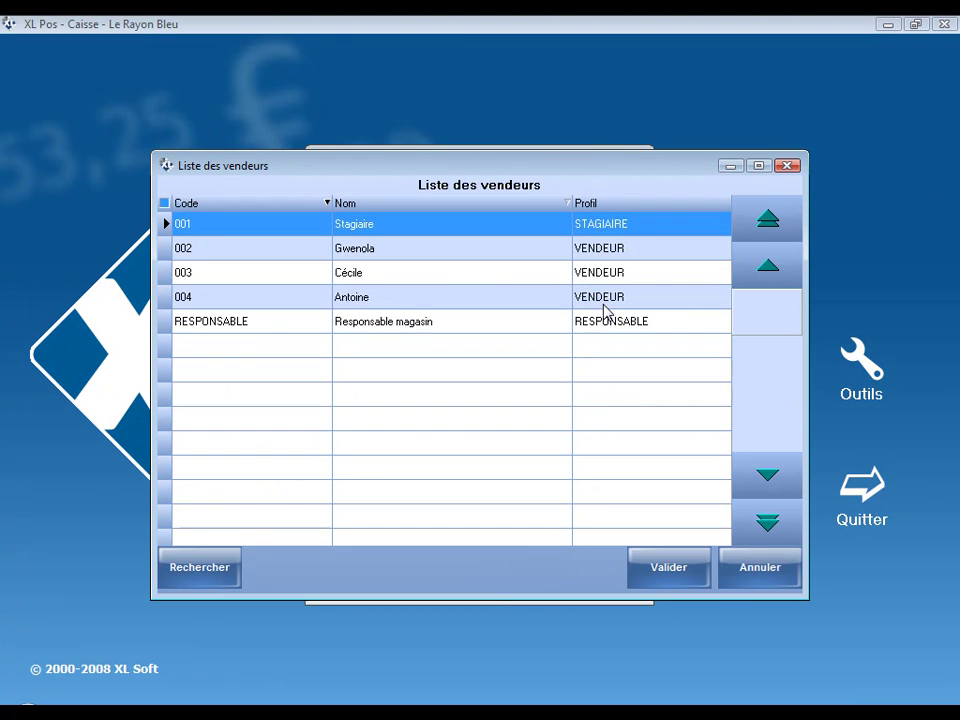
{"action": "left_click", "coordinate": [446, 252]}
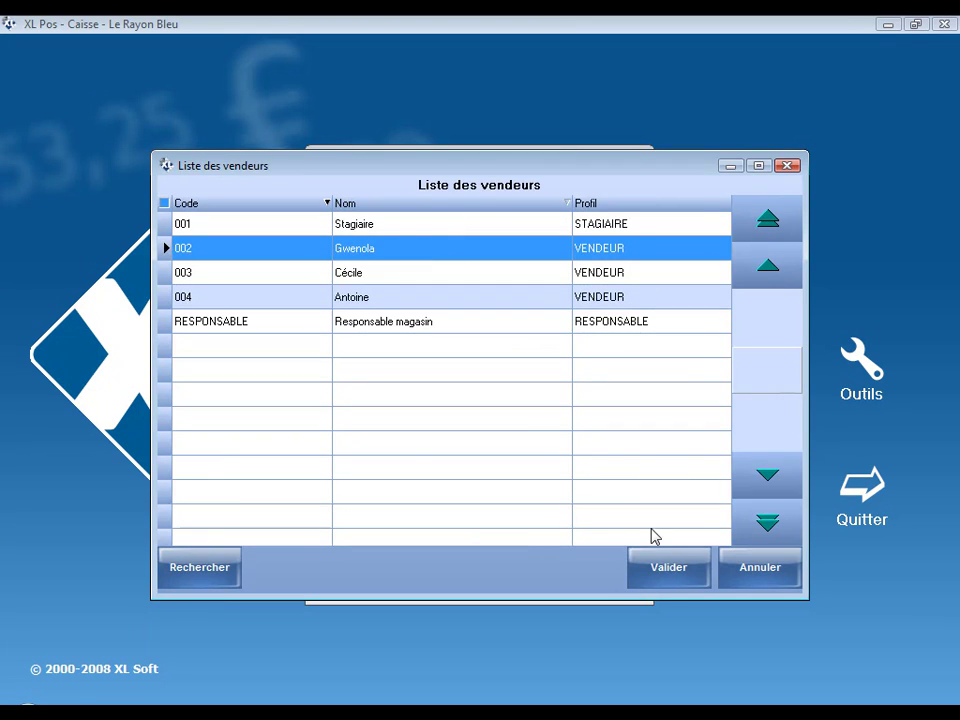
{"action": "left_click", "coordinate": [669, 567]}
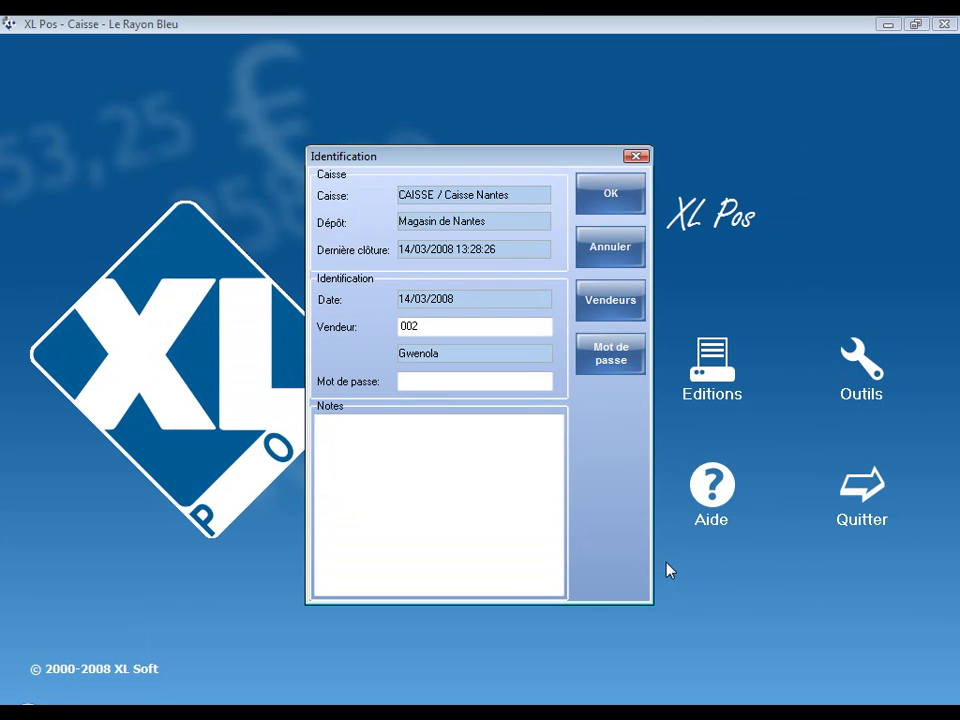
{"action": "left_click", "coordinate": [611, 200]}
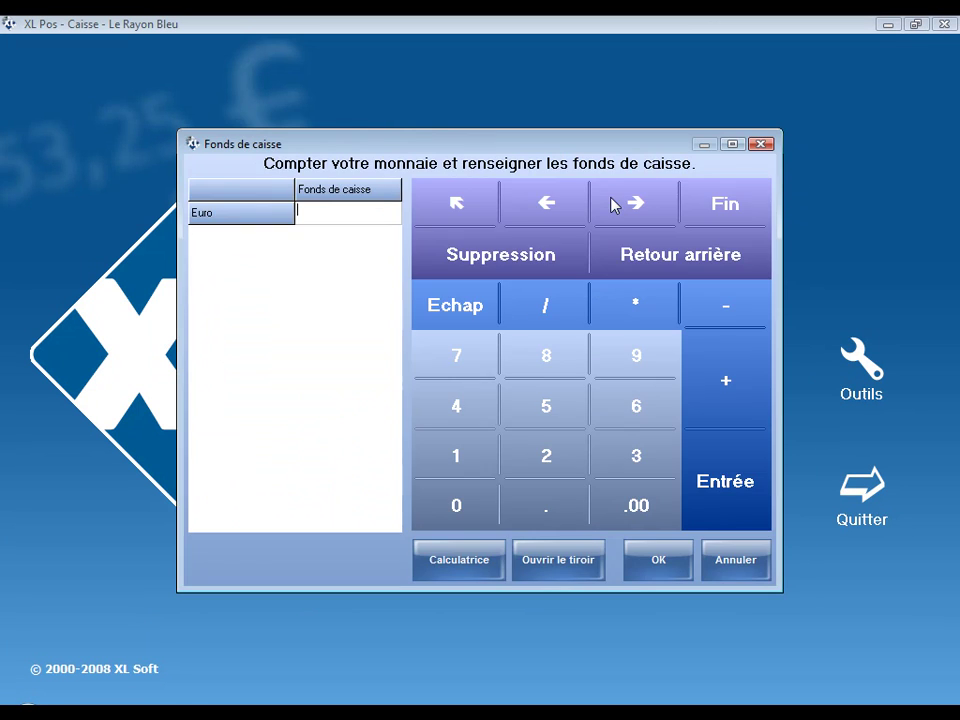
Step: Enter a counted cash float of 200 and accept the mismatch warning
{"action": "left_click", "coordinate": [462, 505]}
{"action": "left_click", "coordinate": [659, 567]}
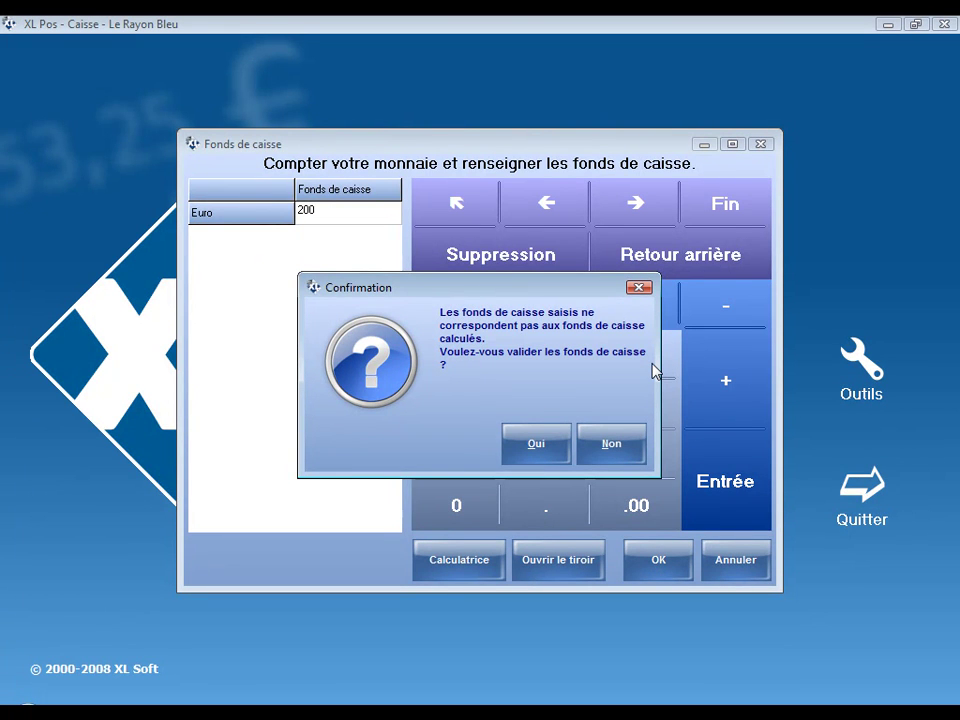
{"action": "left_click", "coordinate": [535, 446]}
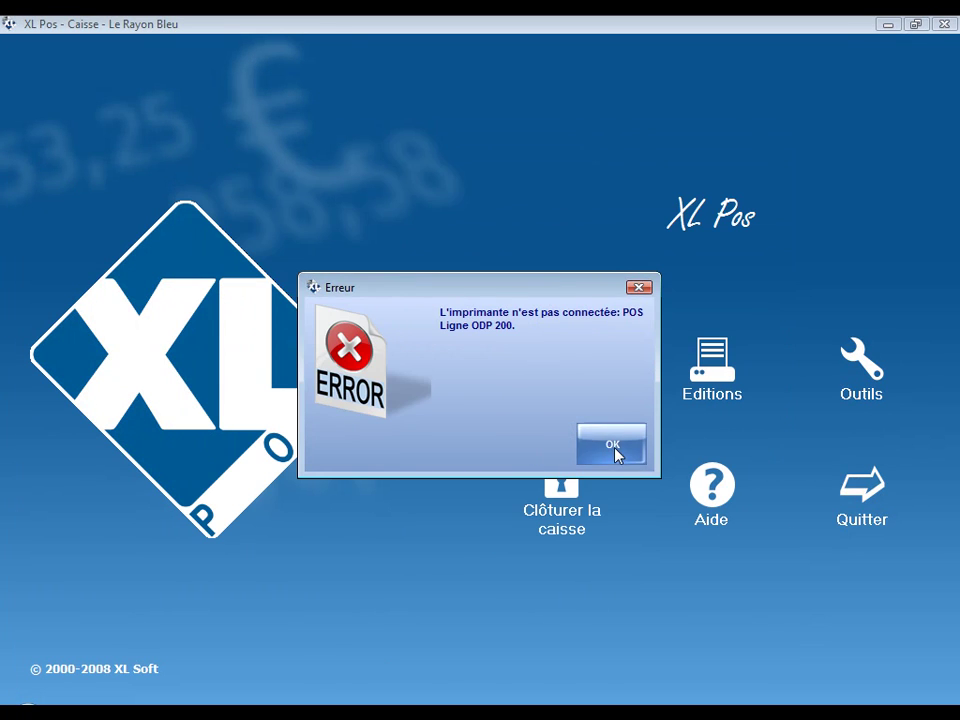
{"action": "left_click", "coordinate": [615, 452]}
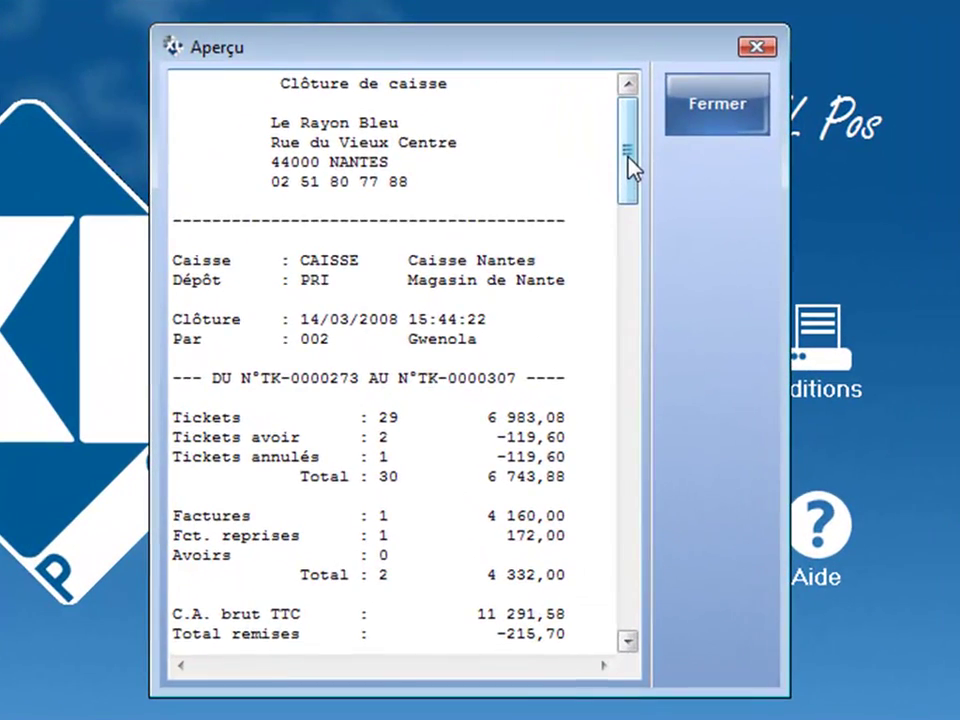
Step: Highlight the report's ticket, credit-note, invoice, order, average-basket and cancelled-ticket figures
{"action": "left_click_drag", "start_coordinate": [631, 165], "coordinate": [630, 193]}
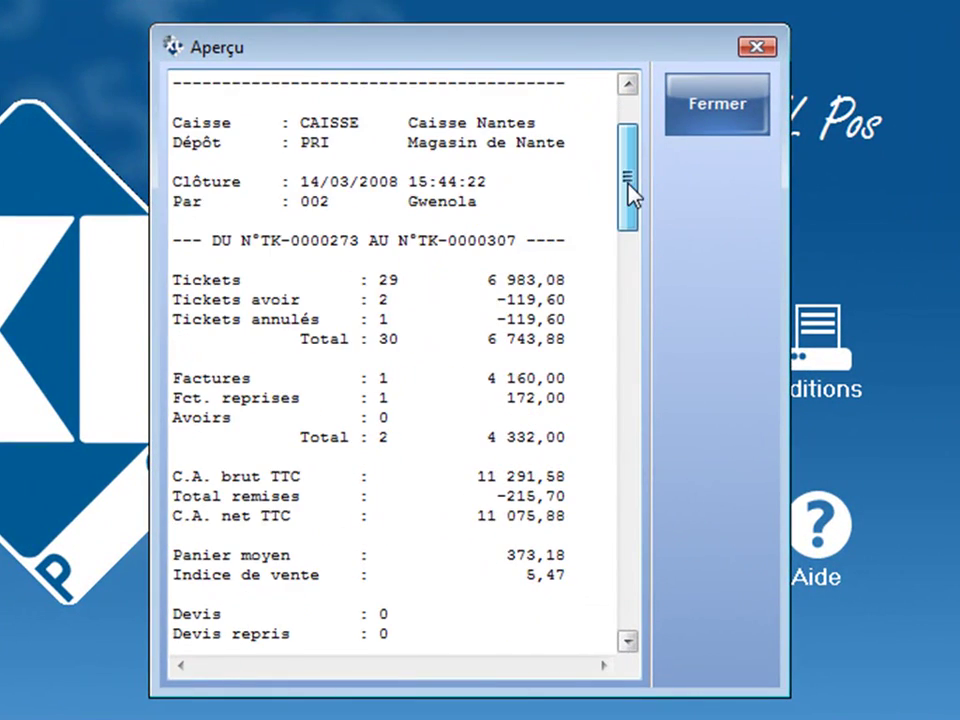
{"action": "left_click_drag", "start_coordinate": [369, 281], "coordinate": [570, 279]}
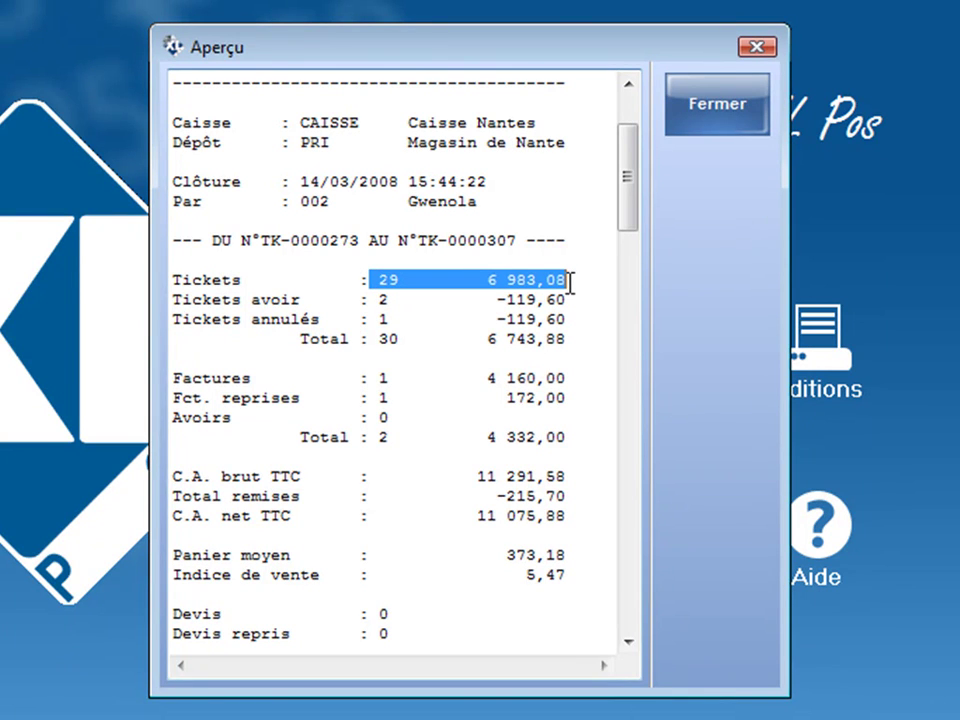
{"action": "left_click_drag", "start_coordinate": [379, 300], "coordinate": [576, 298]}
{"action": "left_click_drag", "start_coordinate": [375, 318], "coordinate": [583, 315]}
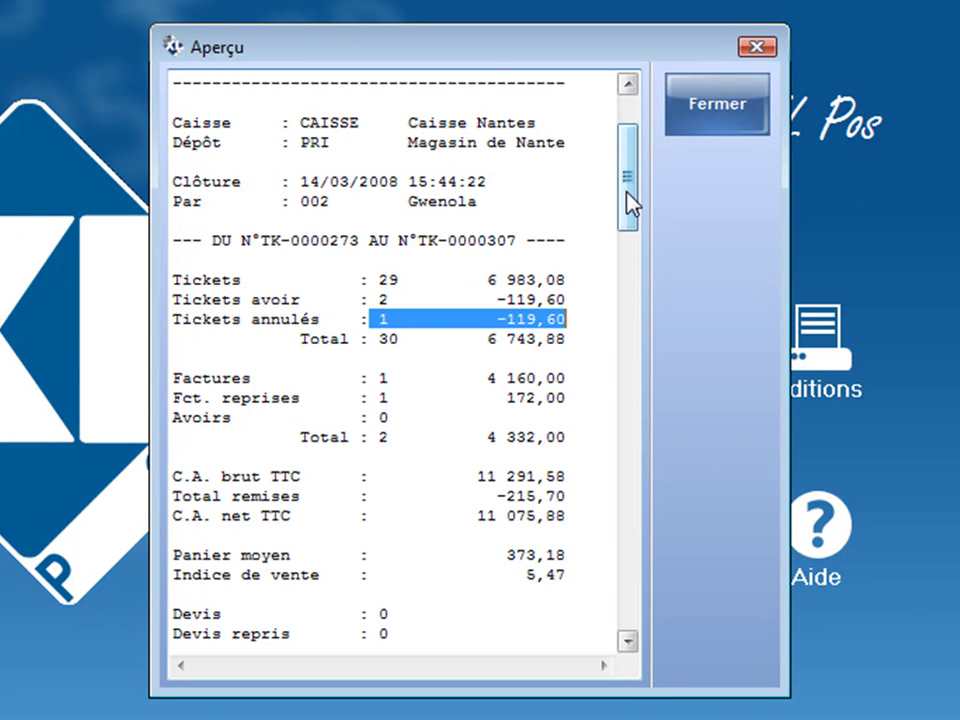
{"action": "left_click_drag", "start_coordinate": [630, 205], "coordinate": [634, 242]}
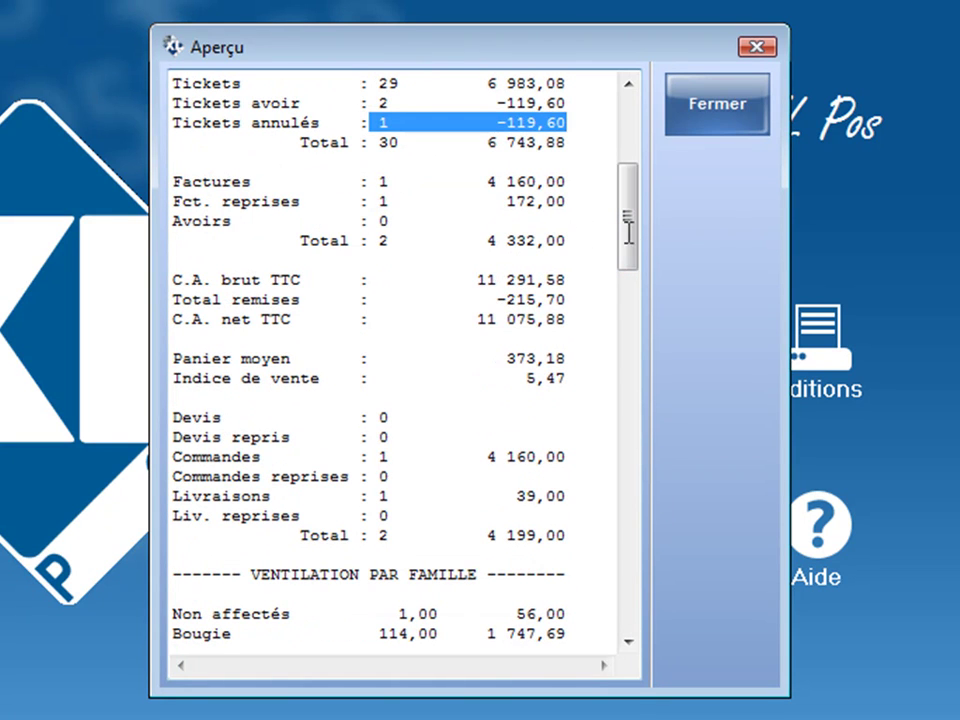
{"action": "left_click_drag", "start_coordinate": [371, 182], "coordinate": [558, 183]}
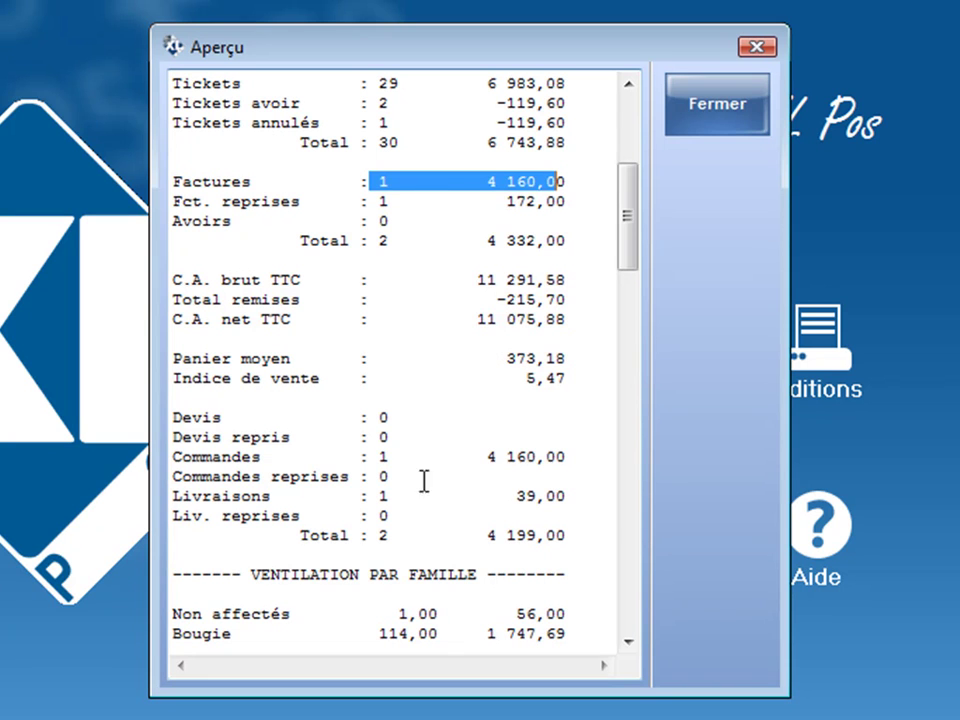
{"action": "left_click_drag", "start_coordinate": [377, 456], "coordinate": [572, 457]}
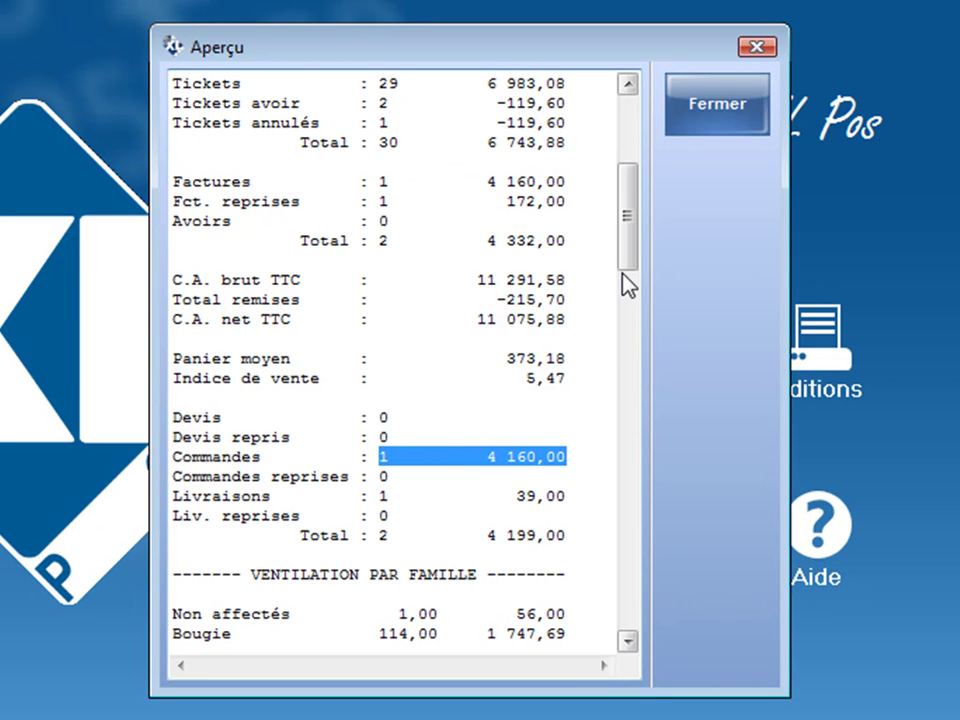
{"action": "left_click_drag", "start_coordinate": [626, 255], "coordinate": [628, 349]}
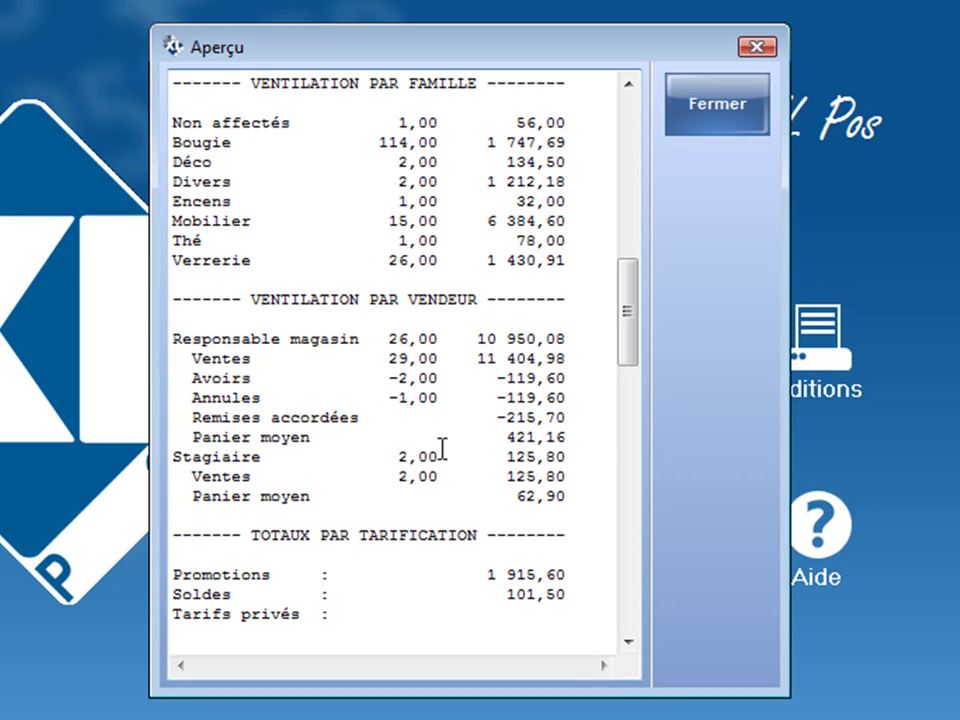
{"action": "left_click_drag", "start_coordinate": [557, 496], "coordinate": [519, 509]}
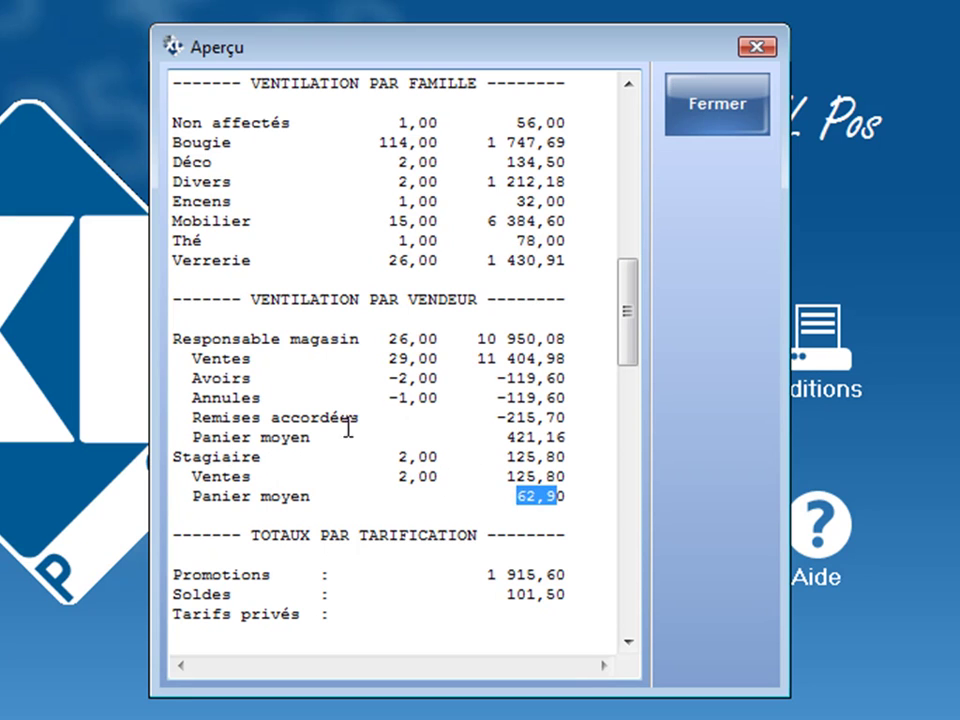
{"action": "left_click", "coordinate": [298, 339]}
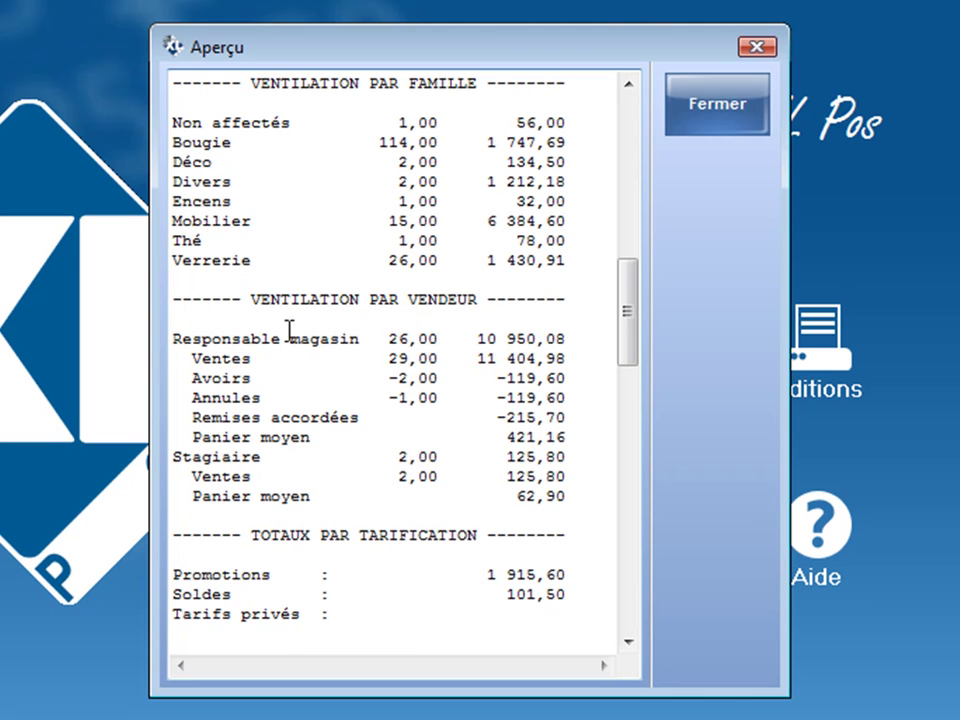
{"action": "left_click_drag", "start_coordinate": [241, 397], "coordinate": [557, 397]}
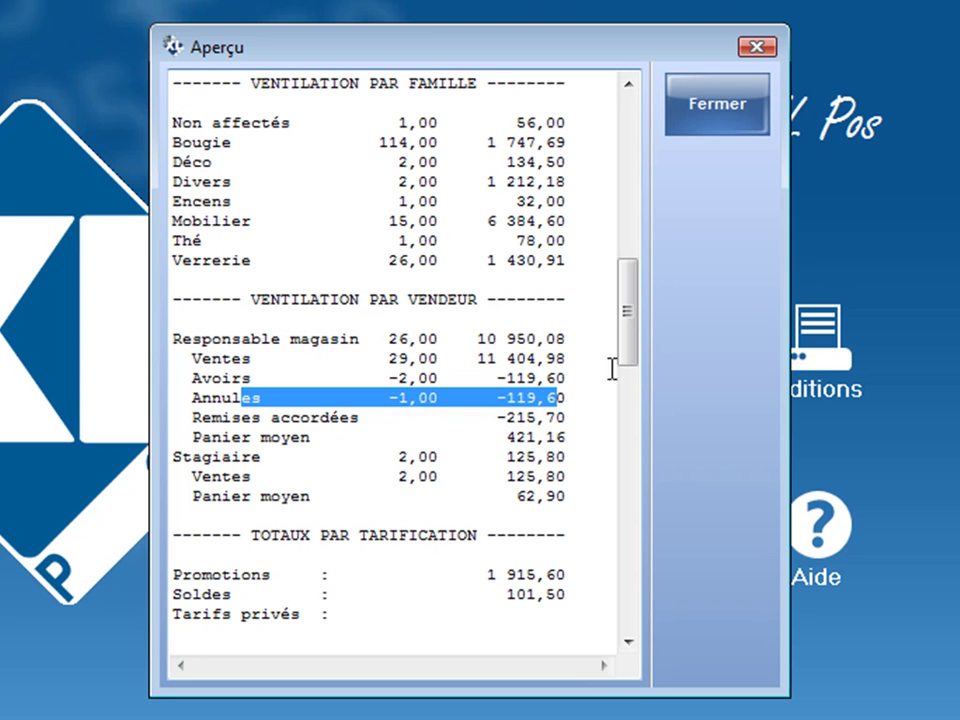
Step: Review the cash section: 120,80 receipts, 25,00 outflows, 200,20 balance, 200,00 counted, -0,20 gap
{"action": "left_click_drag", "start_coordinate": [628, 350], "coordinate": [626, 416]}
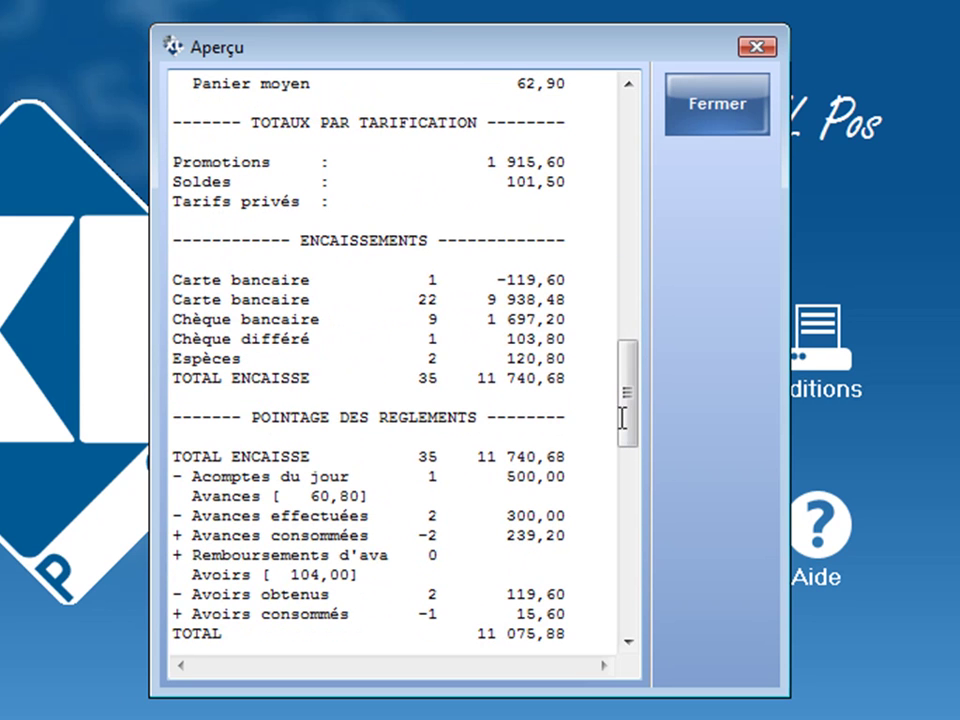
{"action": "left_click", "coordinate": [291, 161]}
{"action": "left_click_drag", "start_coordinate": [636, 392], "coordinate": [606, 568]}
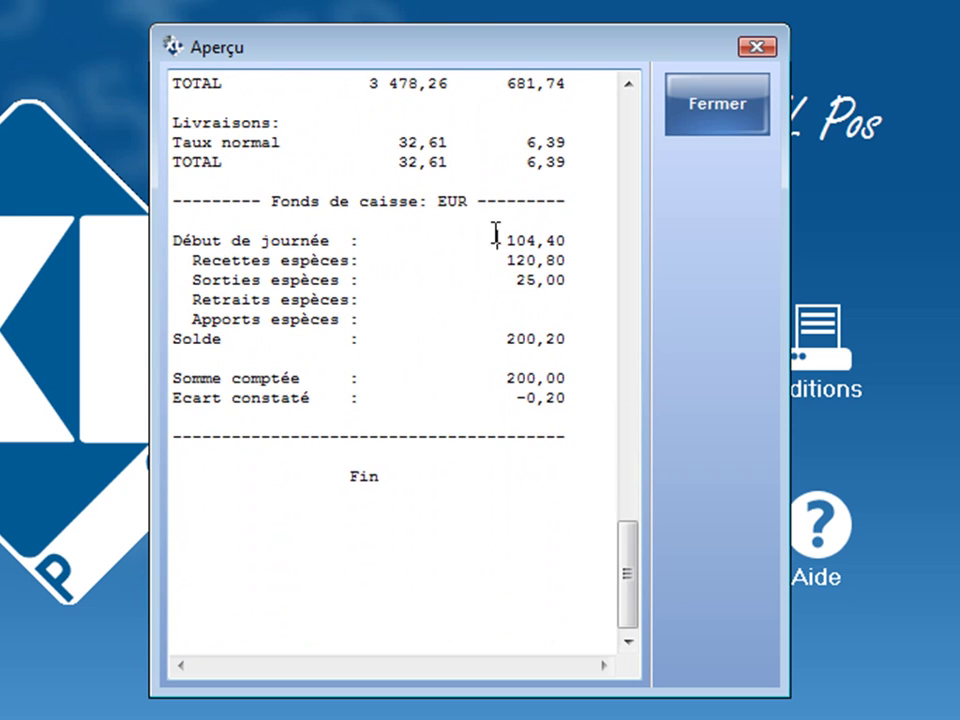
{"action": "left_click_drag", "start_coordinate": [495, 238], "coordinate": [588, 243]}
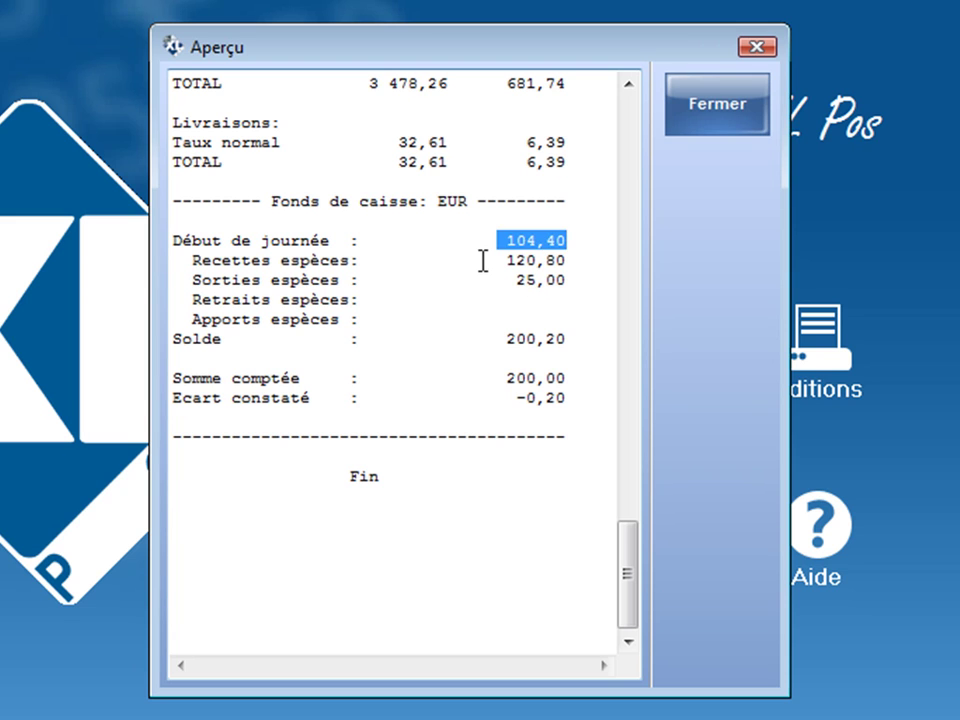
{"action": "left_click_drag", "start_coordinate": [485, 261], "coordinate": [591, 262]}
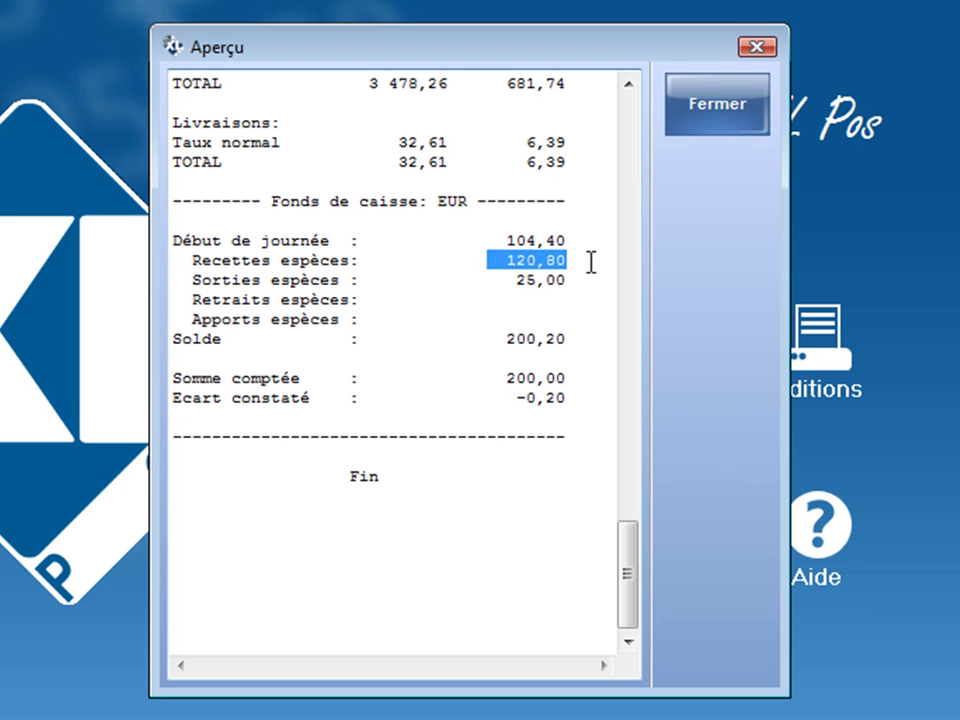
{"action": "left_click_drag", "start_coordinate": [502, 279], "coordinate": [578, 279]}
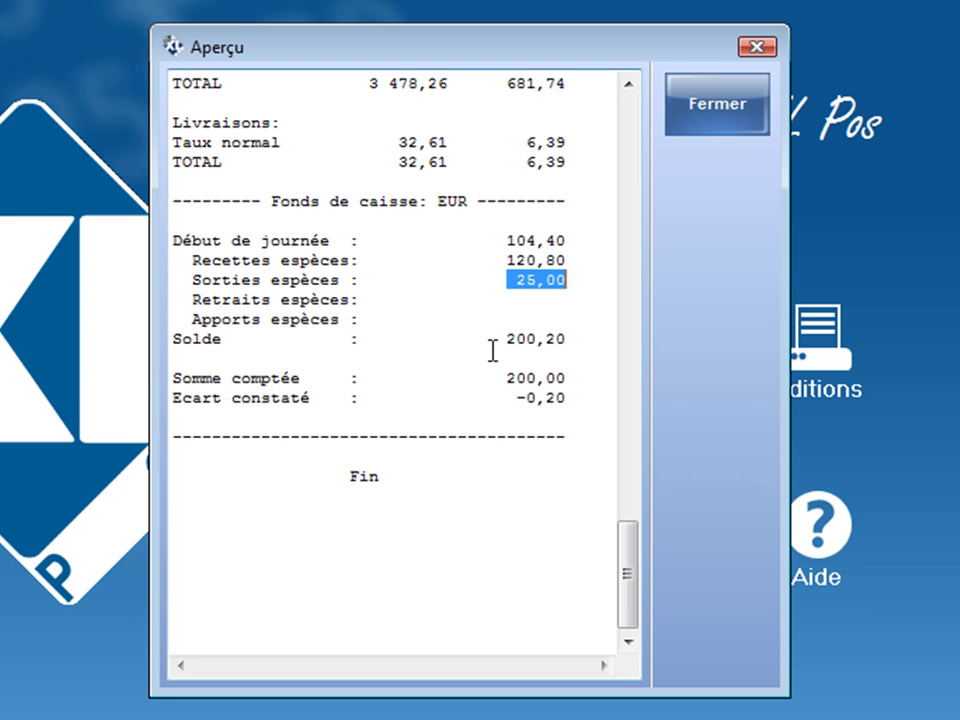
{"action": "left_click_drag", "start_coordinate": [480, 336], "coordinate": [587, 334]}
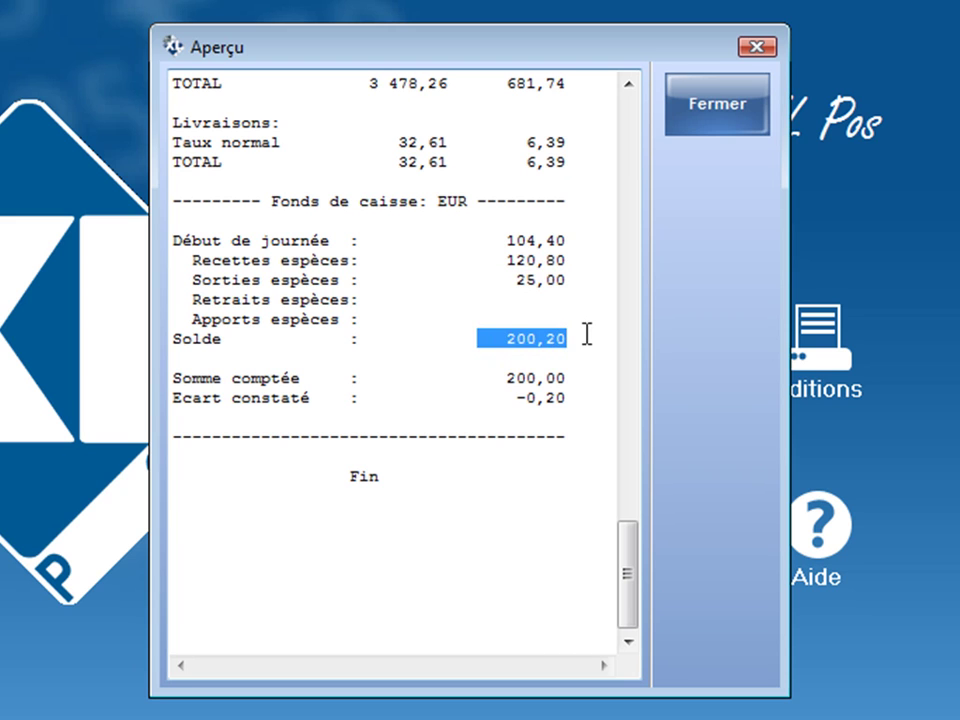
{"action": "left_click_drag", "start_coordinate": [498, 379], "coordinate": [573, 383]}
{"action": "left_click_drag", "start_coordinate": [506, 396], "coordinate": [592, 392]}
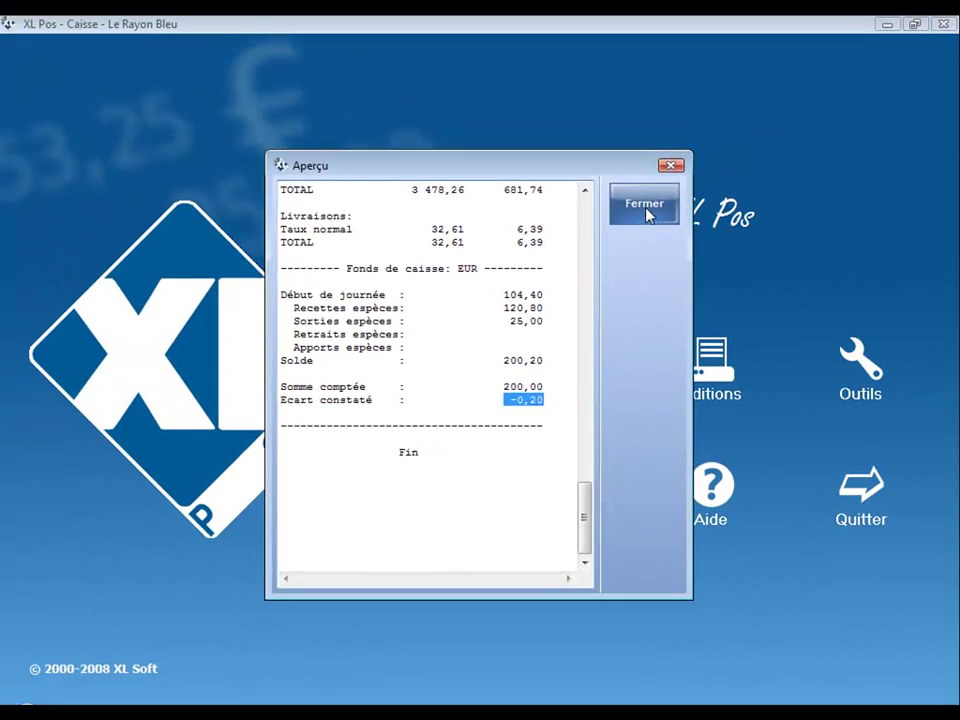
{"action": "left_click", "coordinate": [658, 195]}
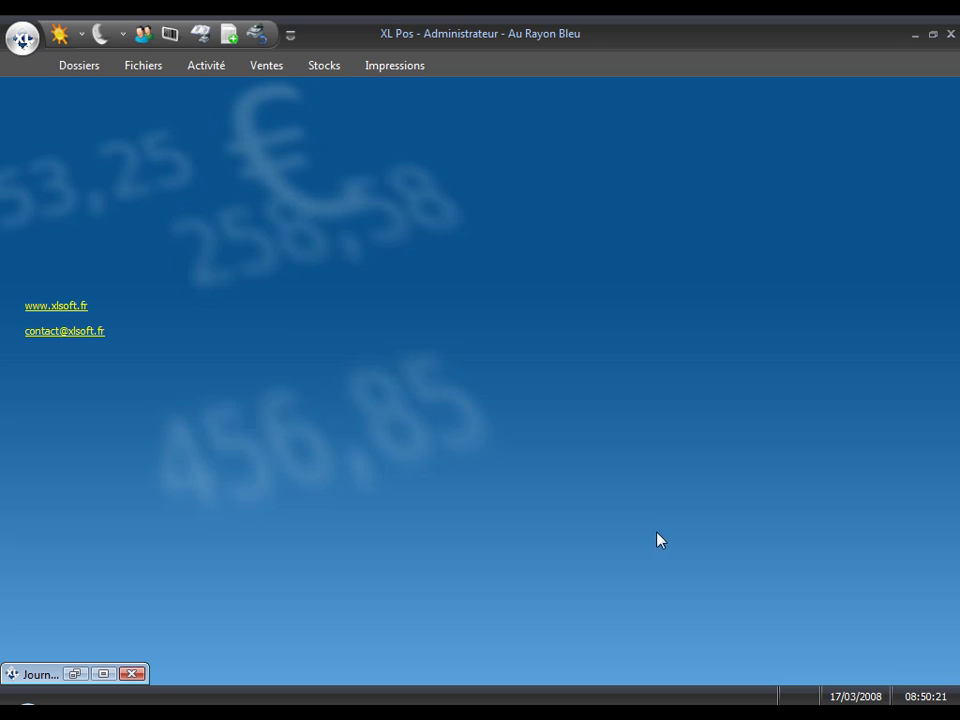
Step: Open the cash journals from the back office's Ventes features
{"action": "left_click", "coordinate": [277, 63]}
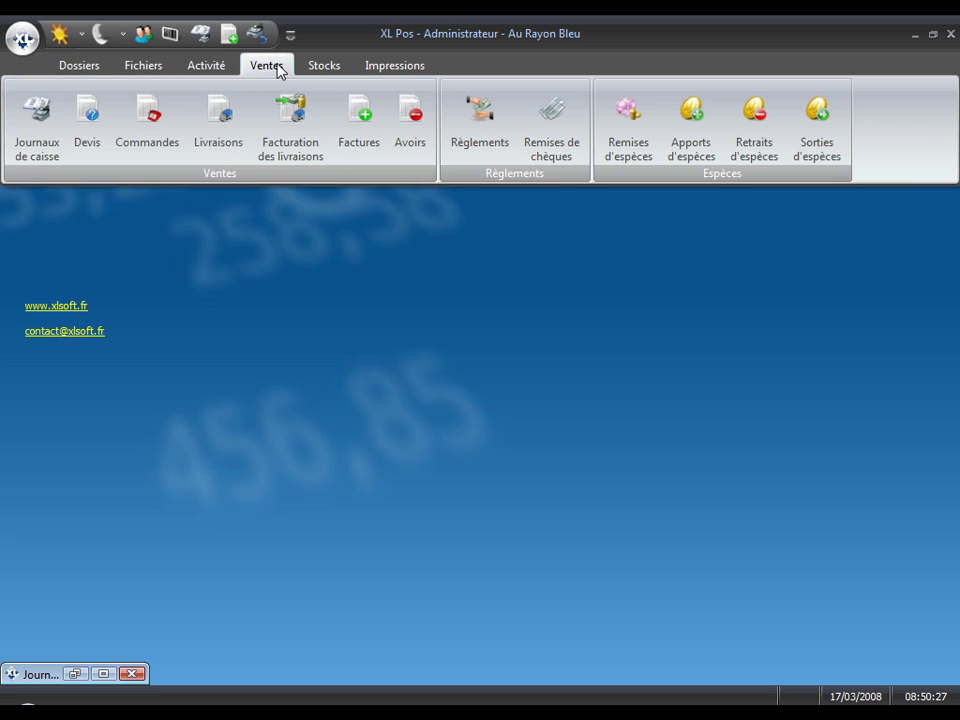
{"action": "left_click", "coordinate": [45, 142]}
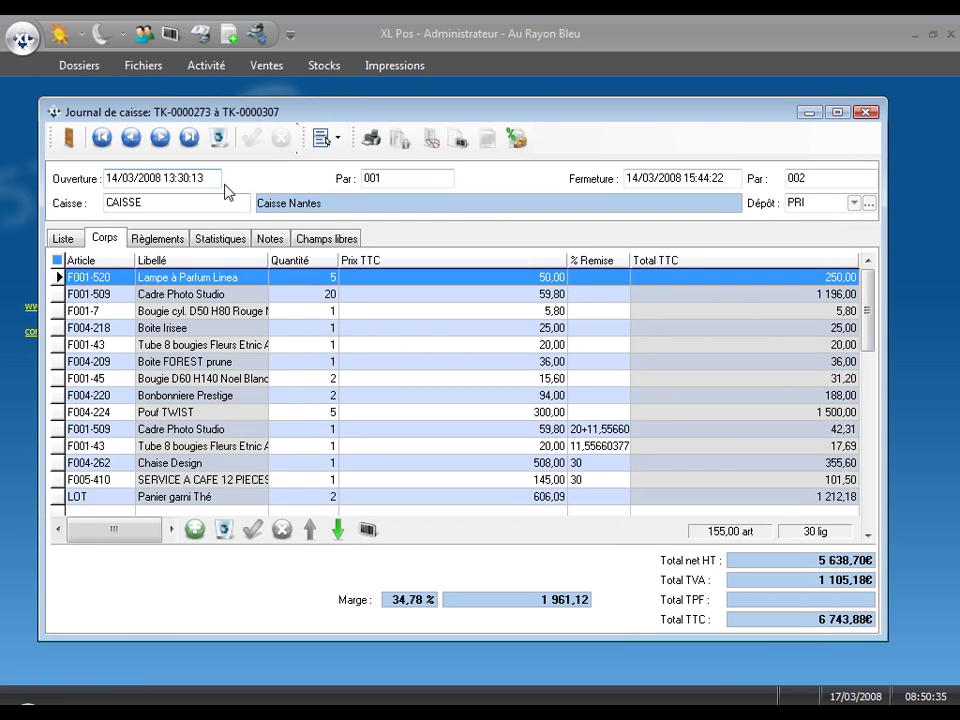
Step: Inspect the journal's last article lines, its payments, and its cash fund statistics
{"action": "left_click", "coordinate": [868, 537]}
{"action": "left_click_drag", "start_coordinate": [868, 538], "coordinate": [868, 538]}
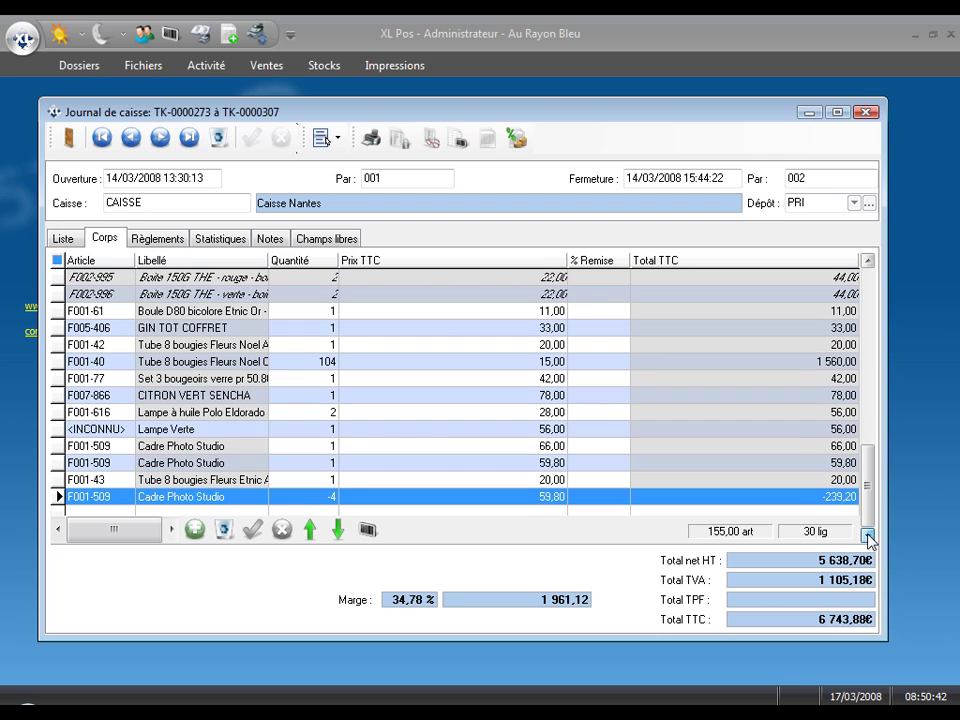
{"action": "left_click", "coordinate": [837, 466]}
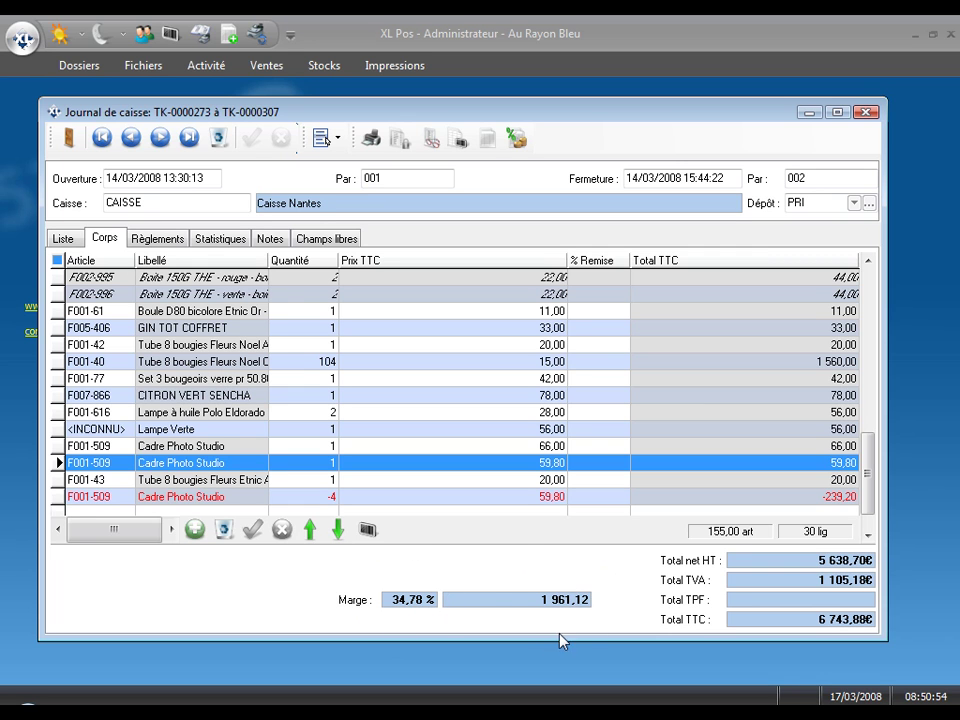
{"action": "left_click", "coordinate": [156, 239]}
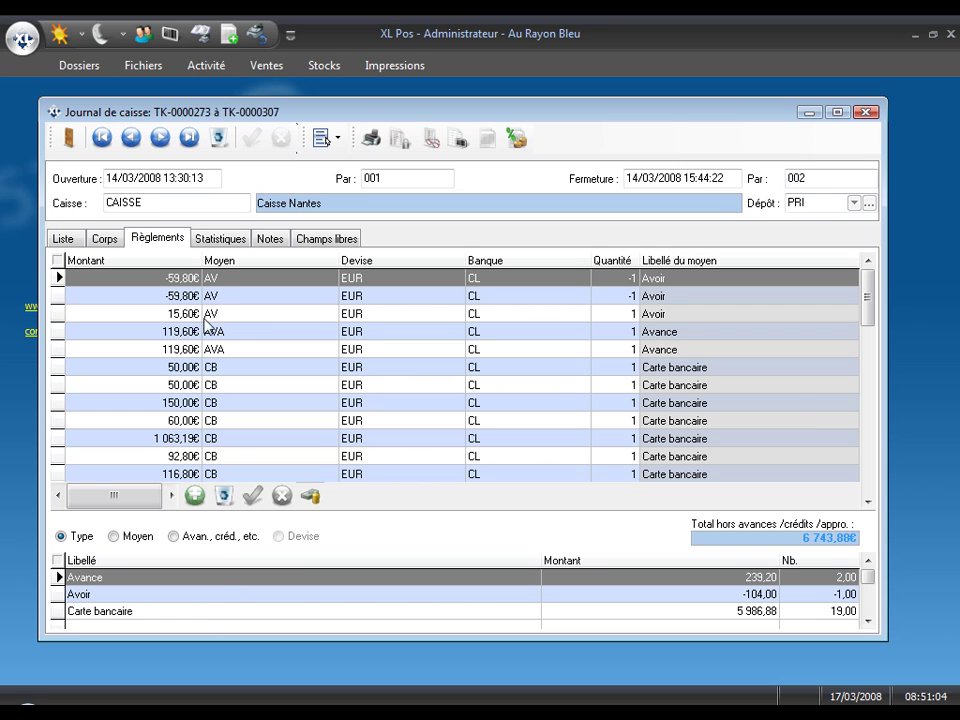
{"action": "left_click", "coordinate": [222, 240]}
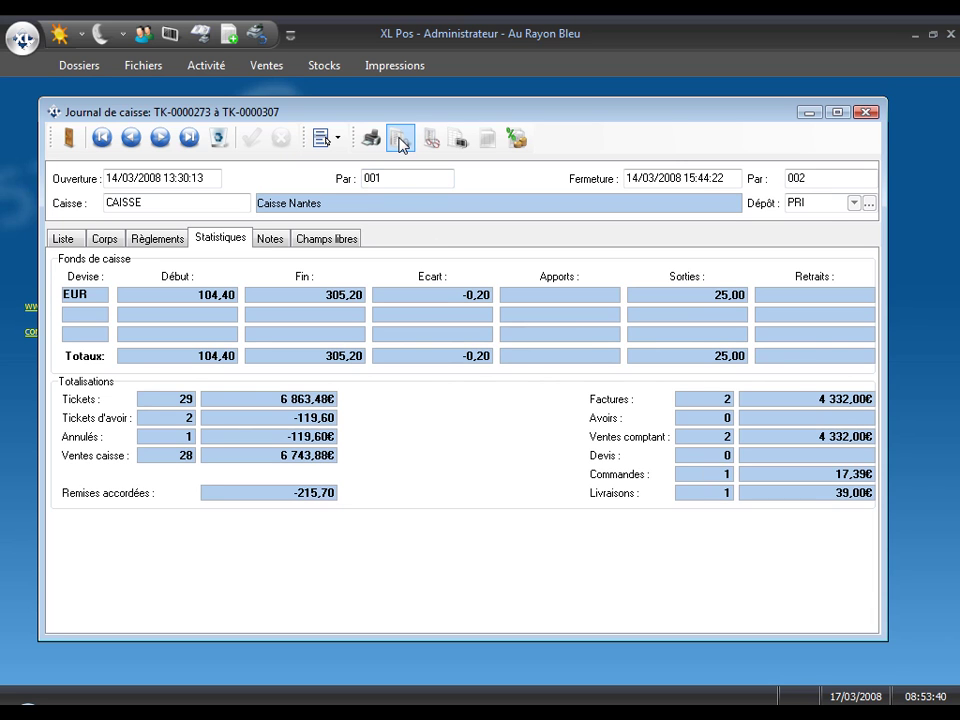
Step: Preview the register closing printout
{"action": "left_click", "coordinate": [400, 143]}
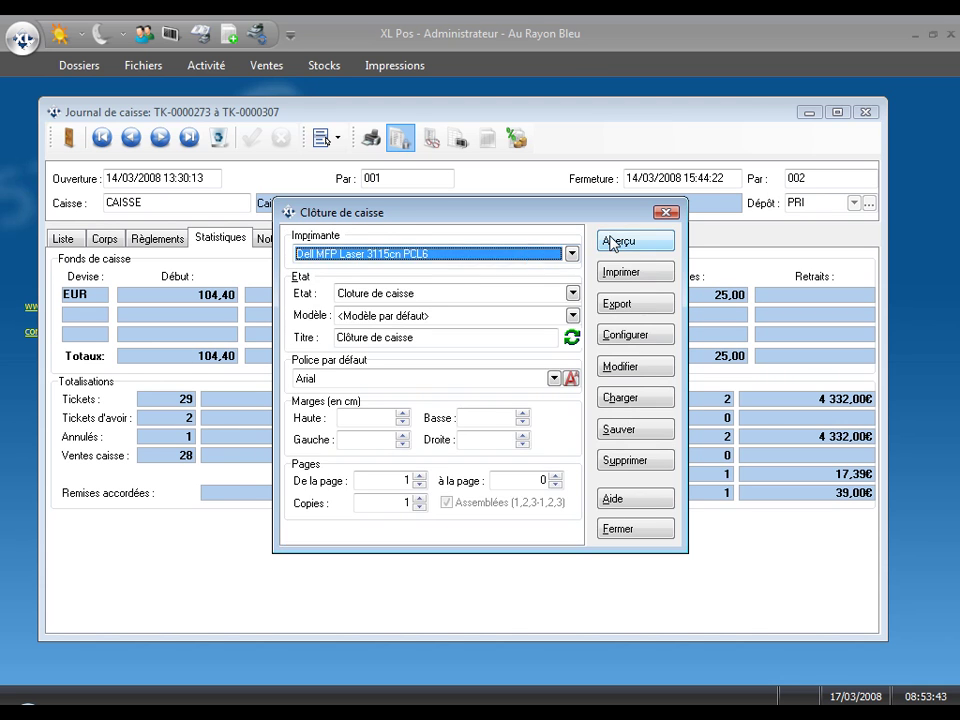
{"action": "left_click", "coordinate": [612, 242]}
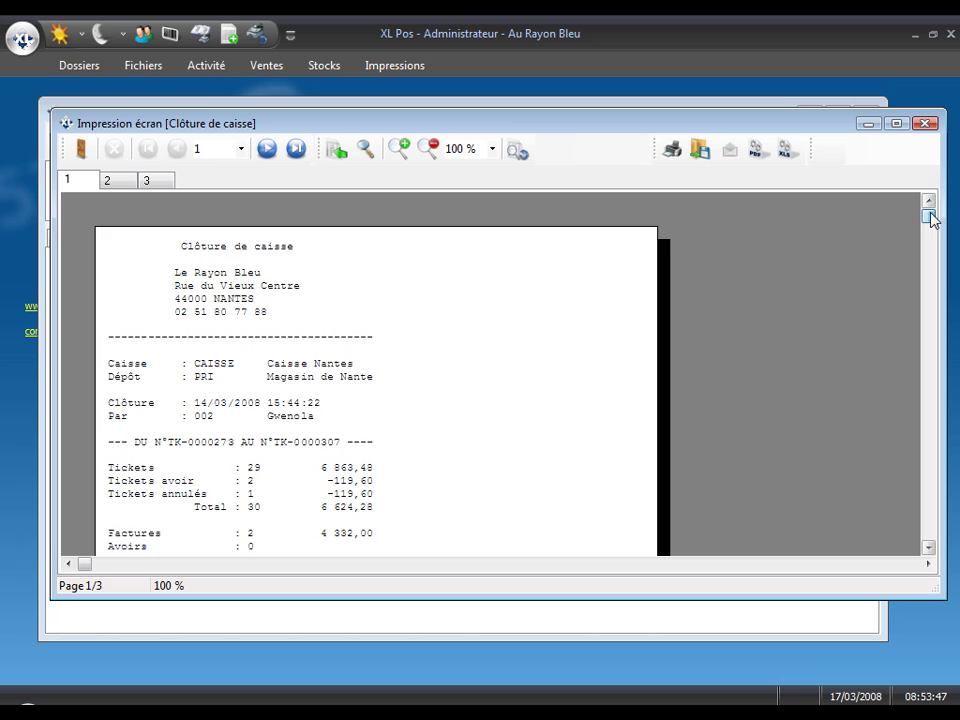
{"action": "left_click_drag", "start_coordinate": [929, 218], "coordinate": [928, 422]}
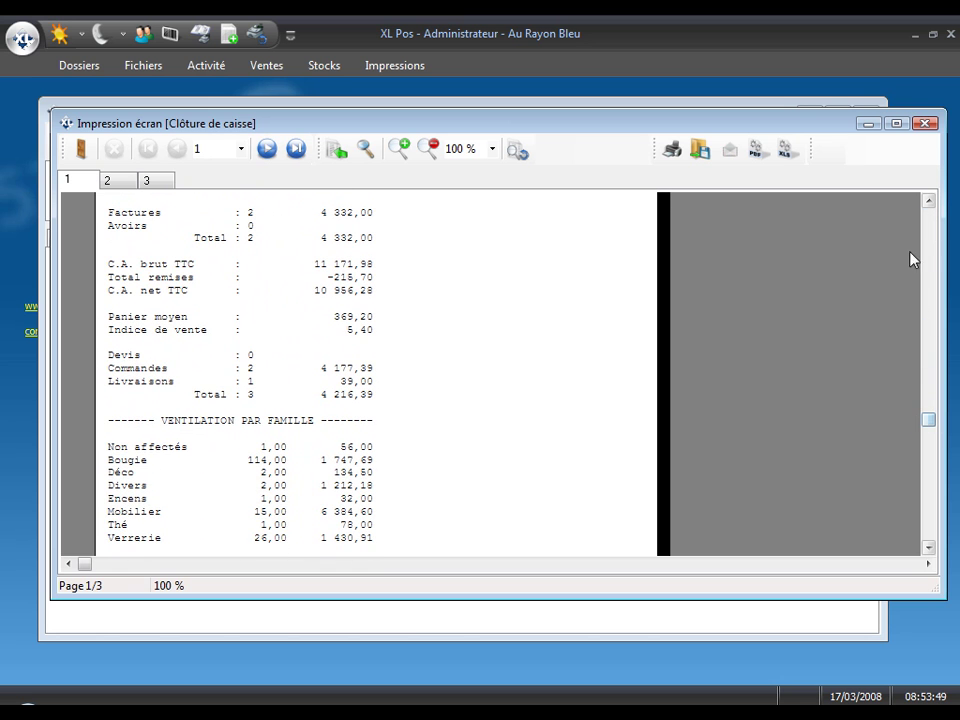
{"action": "left_click", "coordinate": [924, 123]}
Step: View the register's control tape text in Notepad, then close it
{"action": "left_click", "coordinate": [428, 140]}
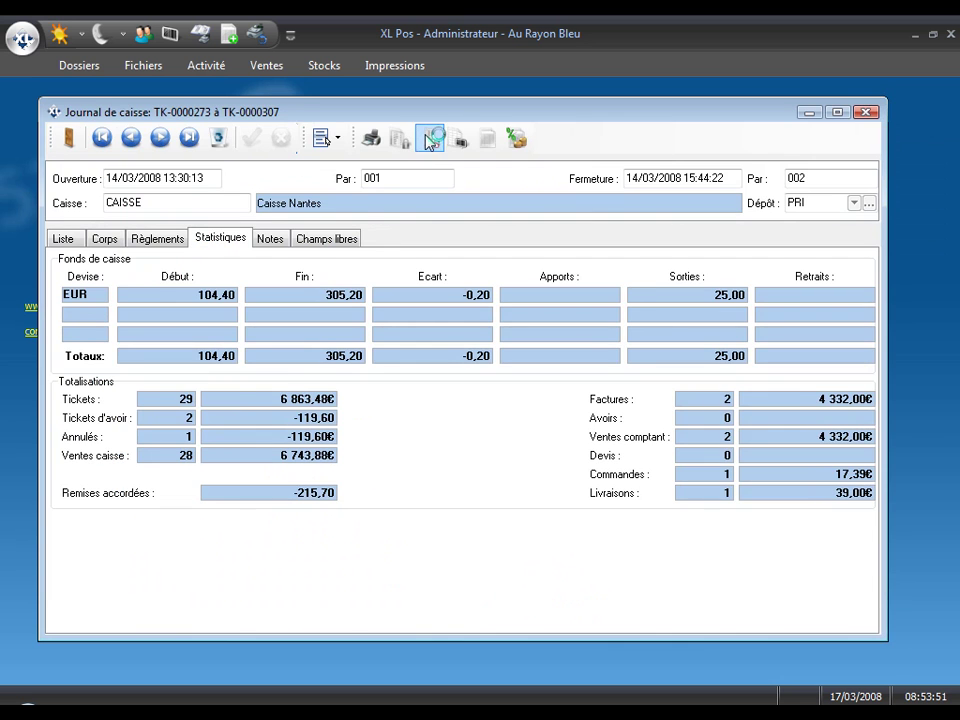
{"action": "left_click_drag", "start_coordinate": [859, 176], "coordinate": [861, 425]}
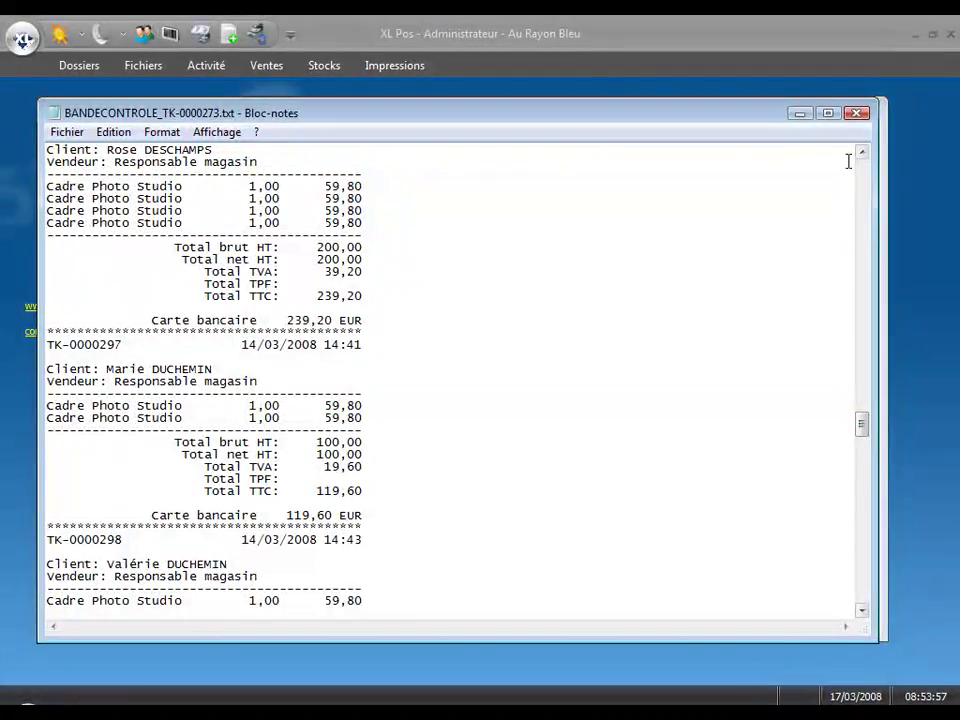
{"action": "left_click", "coordinate": [857, 114]}
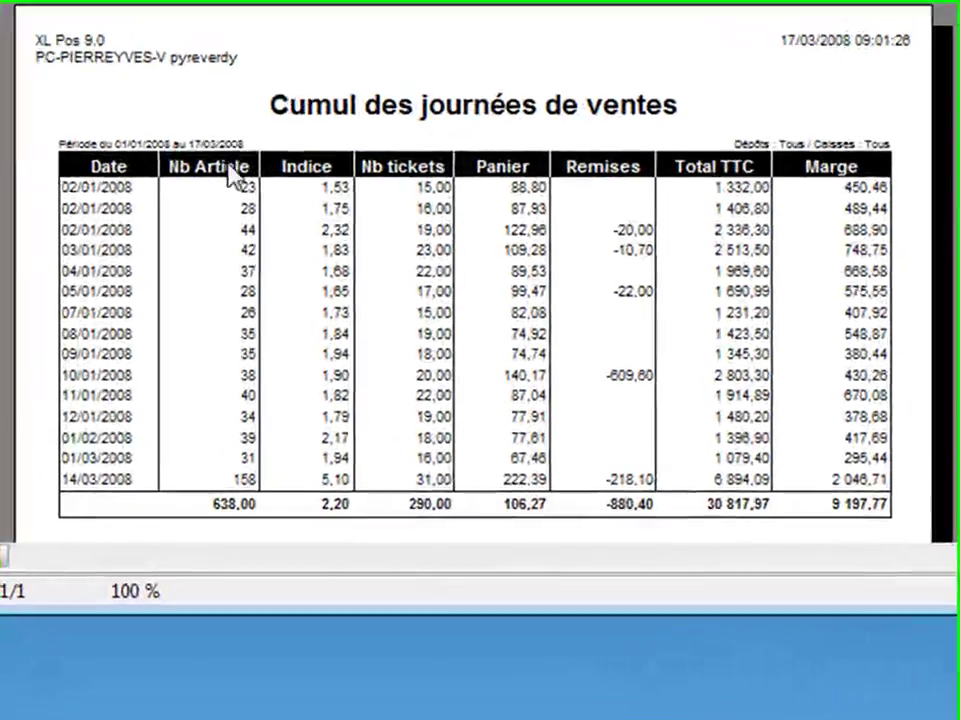